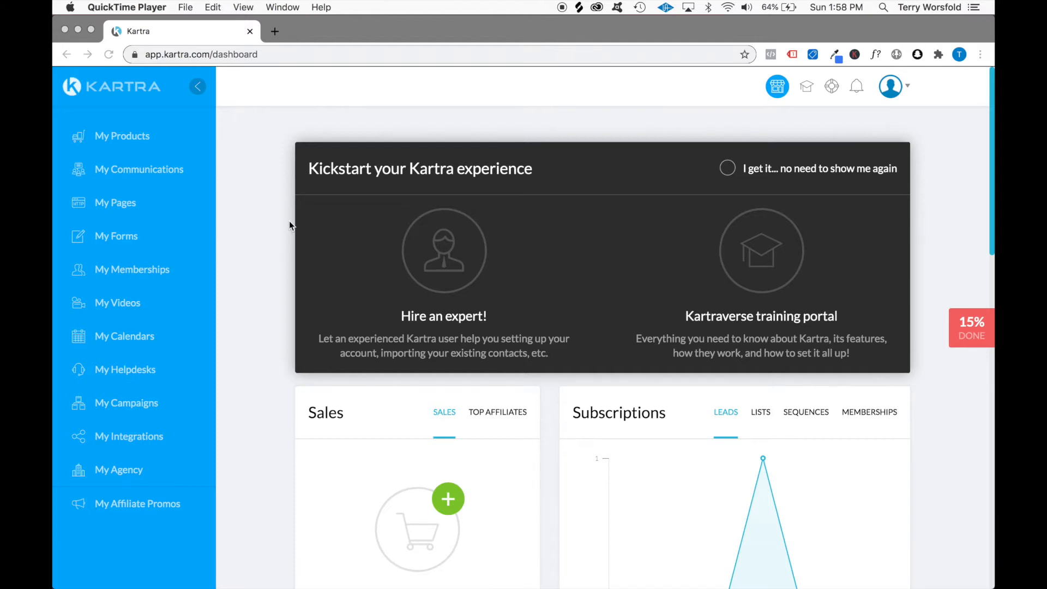
# Start a new page in My Pages and bring up the Membership Login templates
pyautogui.click(158, 167)
pyautogui.click(123, 205)
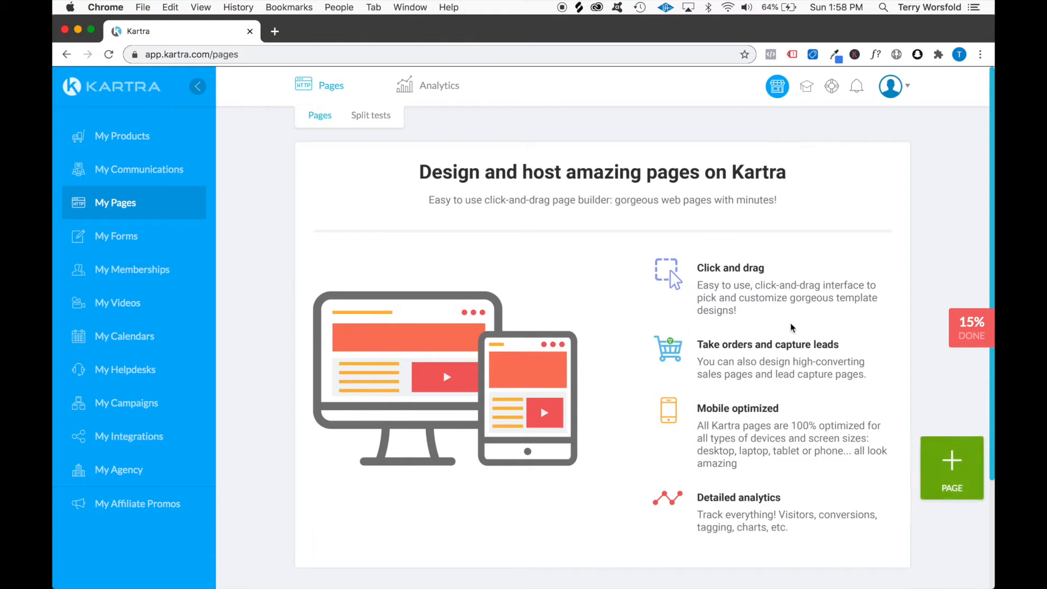
pyautogui.click(953, 457)
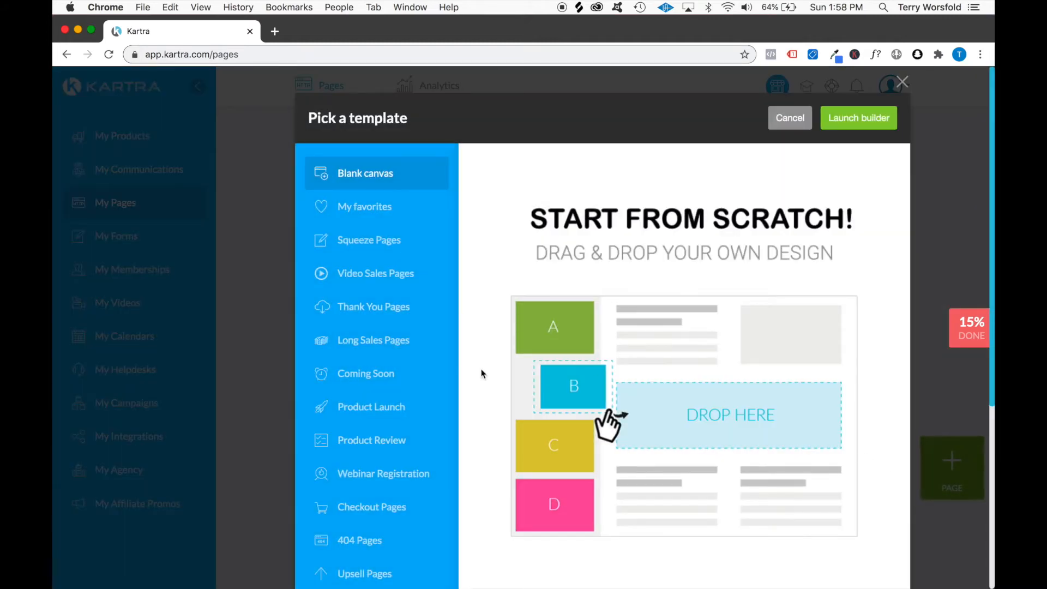
pyautogui.scroll(-4, 459, 370)
pyautogui.click(376, 408)
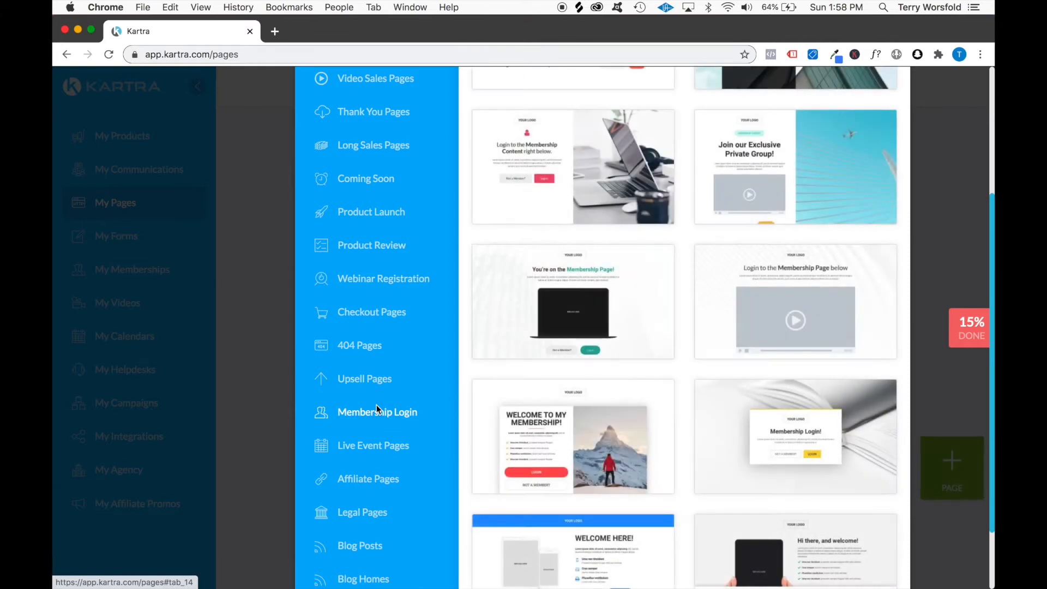
pyautogui.scroll(4, 539, 367)
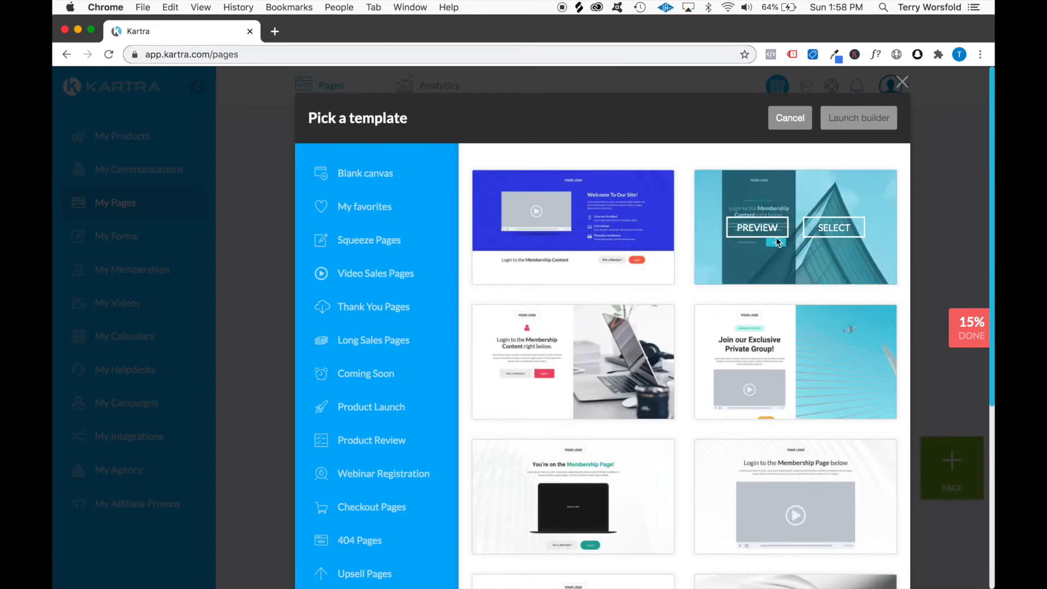
# Preview the Membership Login template with the dark panel and glass building, select it and launch the builder
pyautogui.click(773, 230)
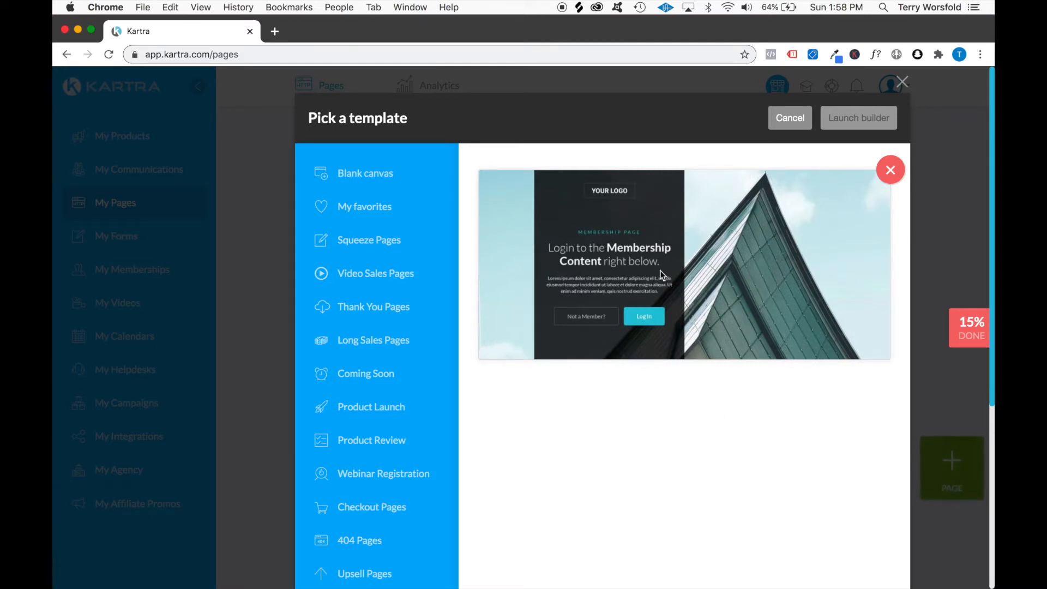
pyautogui.click(891, 169)
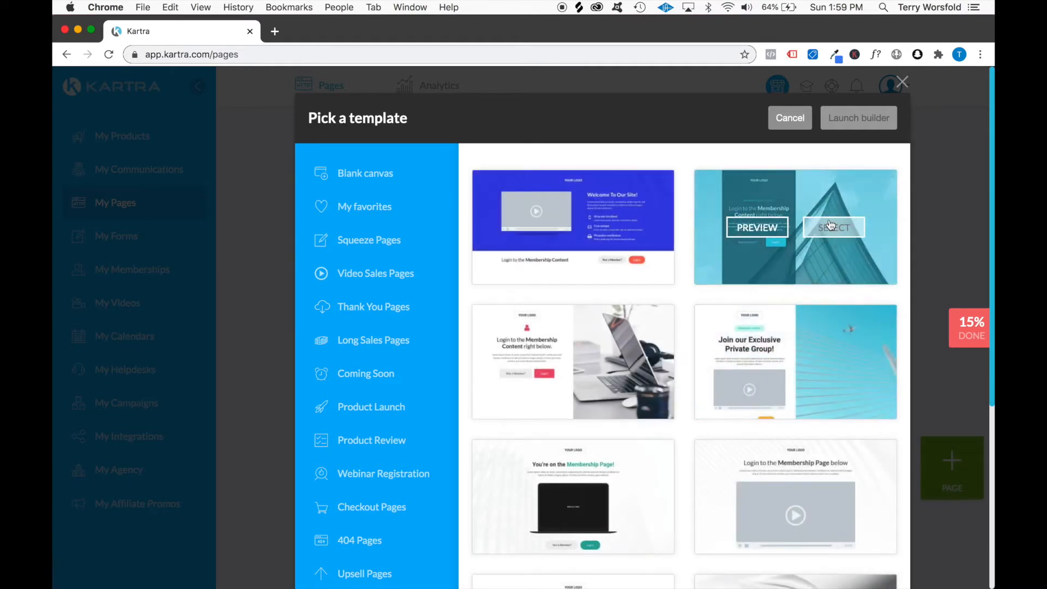
pyautogui.click(855, 227)
pyautogui.click(865, 118)
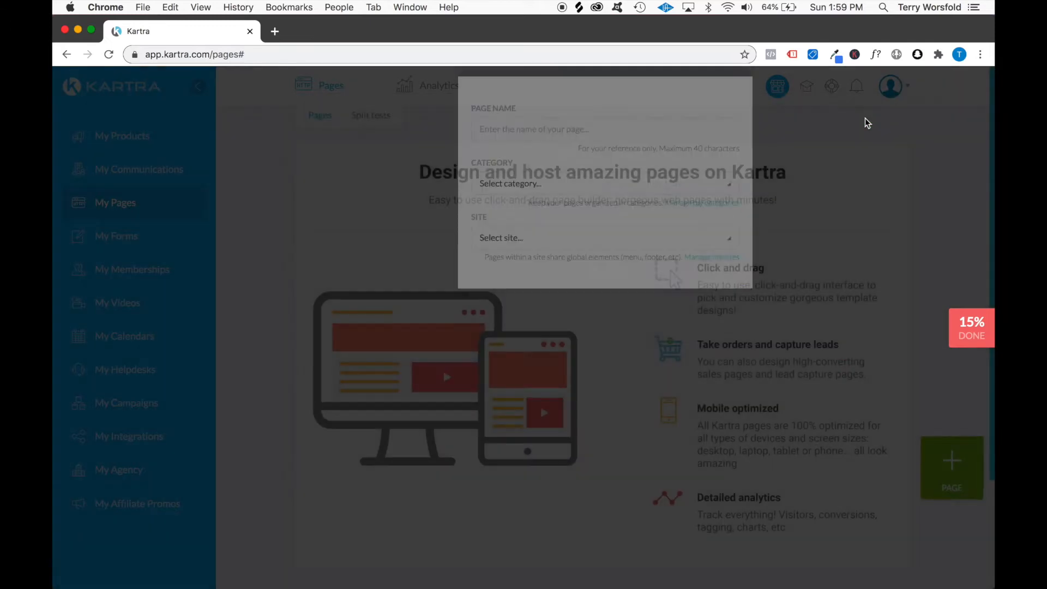
# Name the new page "Membership Login"
pyautogui.click(557, 185)
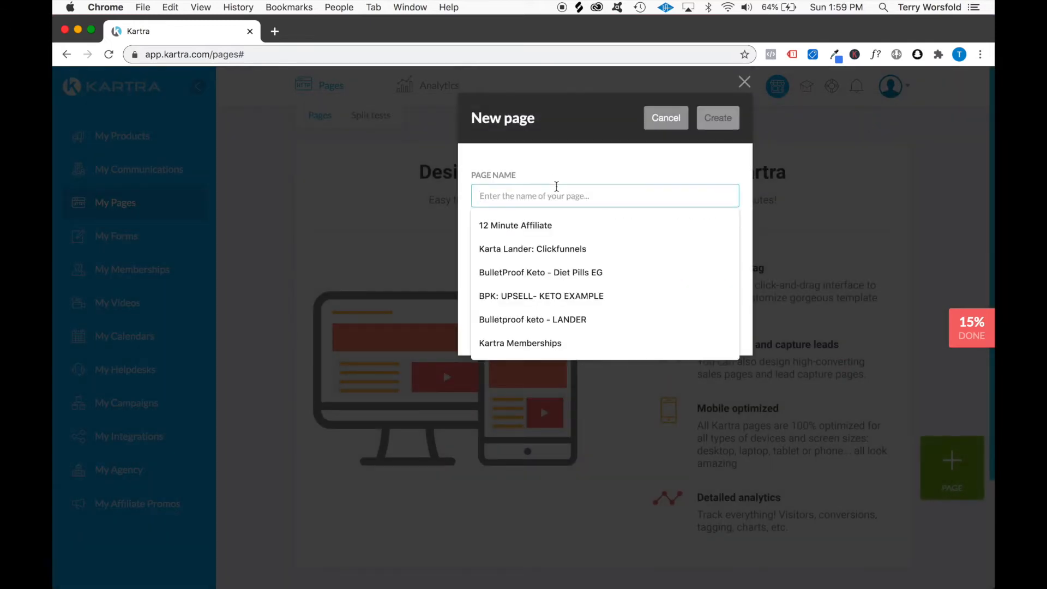
pyautogui.write('Membership Login Tut')
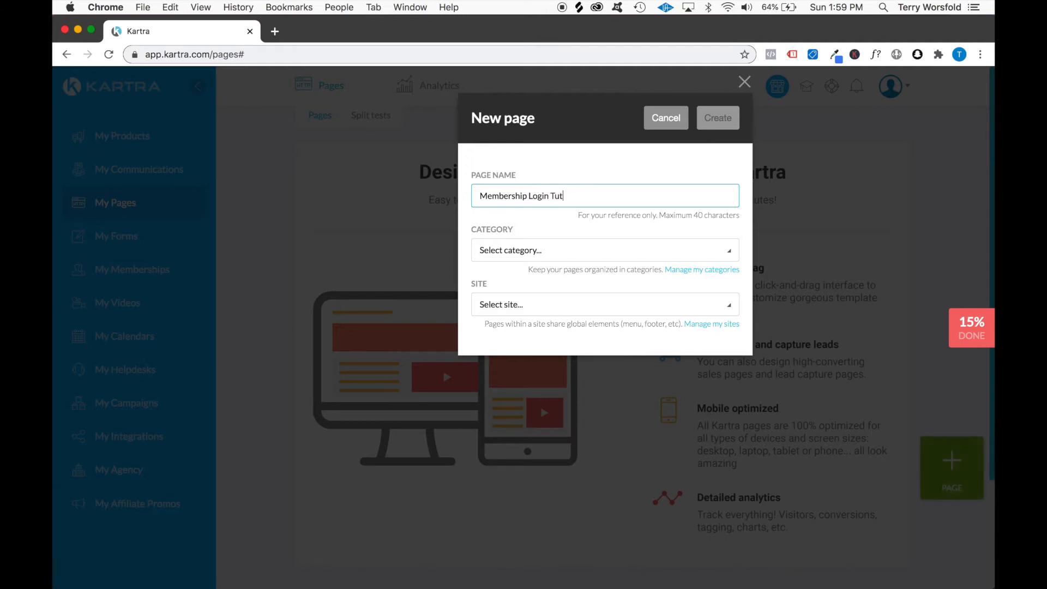
pyautogui.write('orial')
pyautogui.press('BackSpace')
pyautogui.press('BackSpace')
pyautogui.press('BackSpace')
pyautogui.press('BackSpace')
pyautogui.press('BackSpace')
pyautogui.press('BackSpace')
pyautogui.press('BackSpace')
pyautogui.press('BackSpace')
pyautogui.press('BackSpace')
# Add a new page category named "Tutorials" and return to the new page settings
pyautogui.click(701, 277)
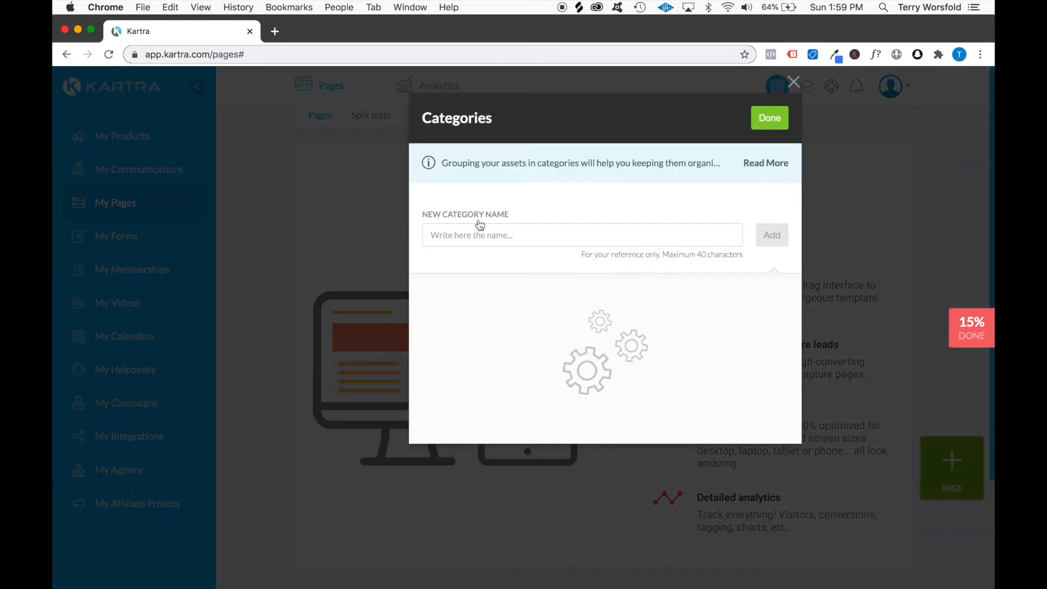
pyautogui.click(462, 235)
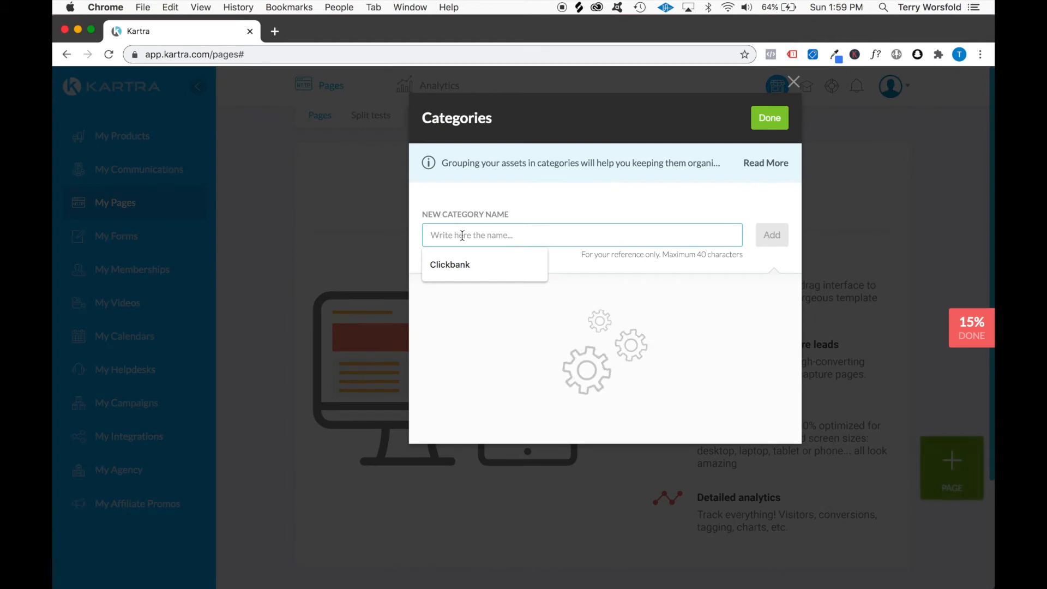
pyautogui.write('Tutorials')
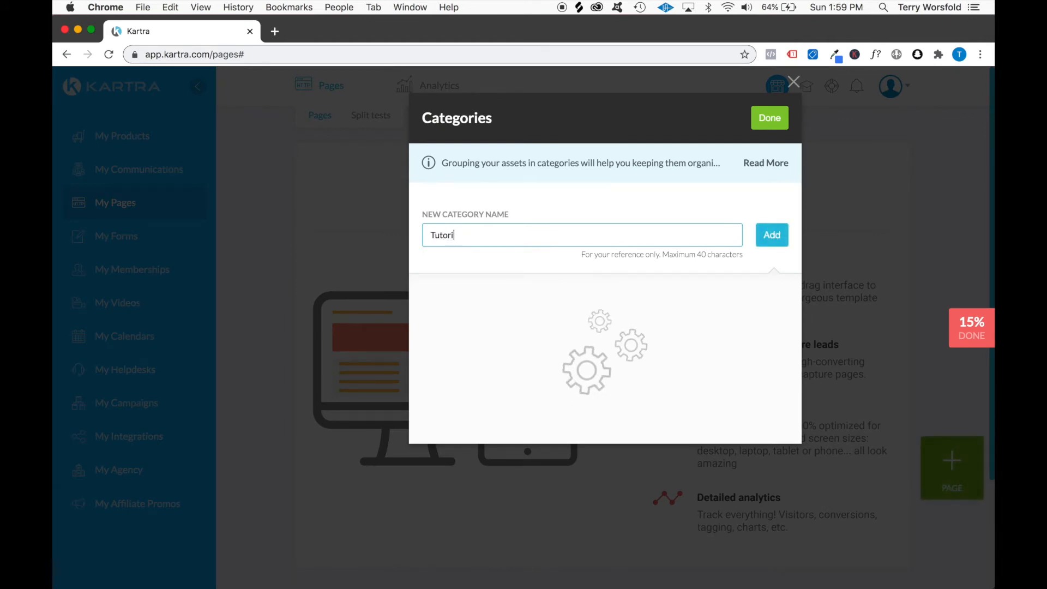
pyautogui.click(776, 240)
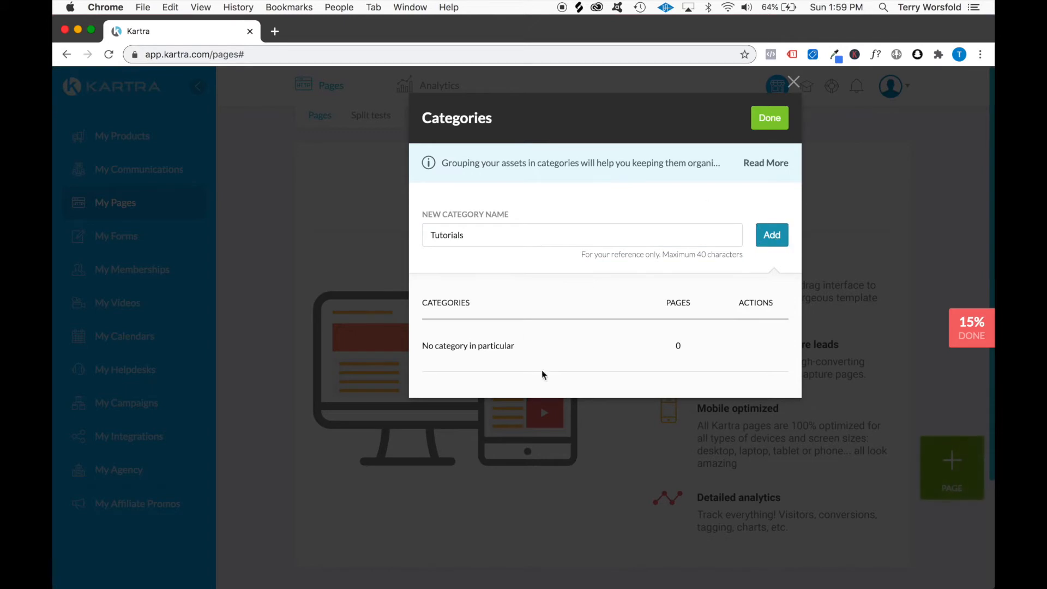
pyautogui.click(561, 231)
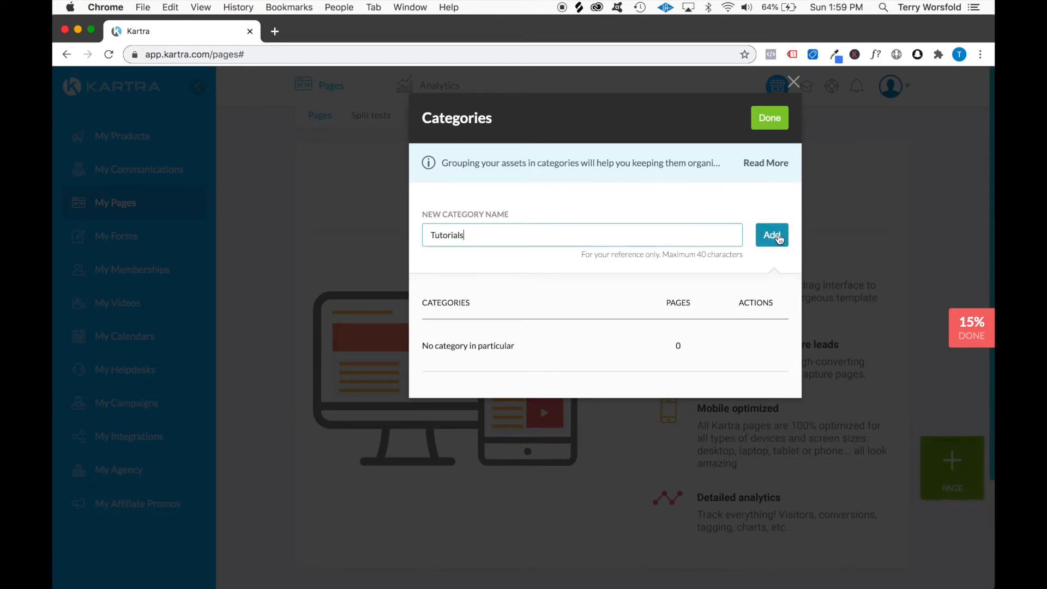
pyautogui.click(778, 239)
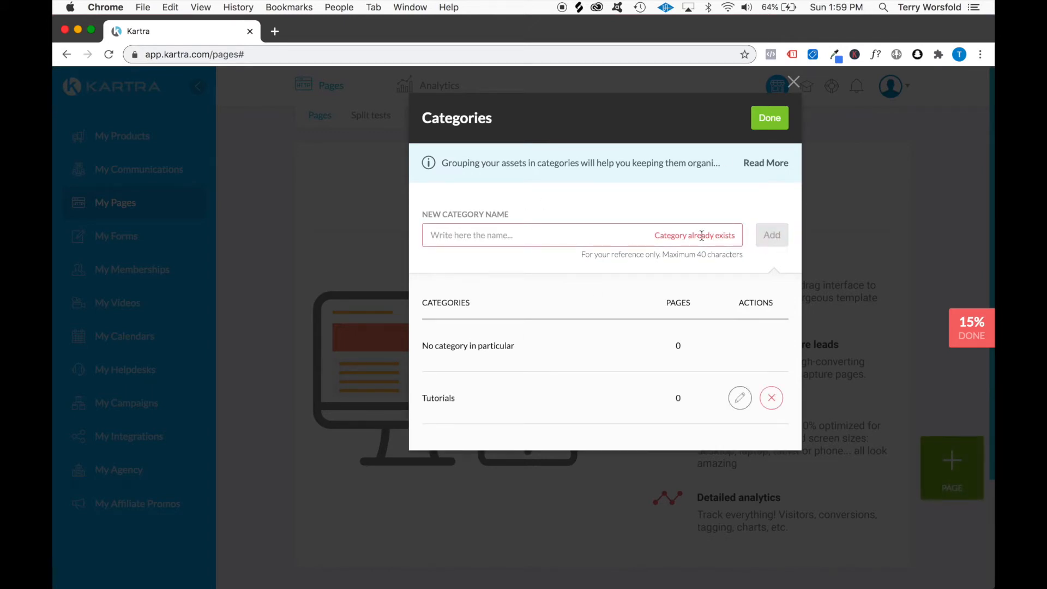
pyautogui.click(769, 118)
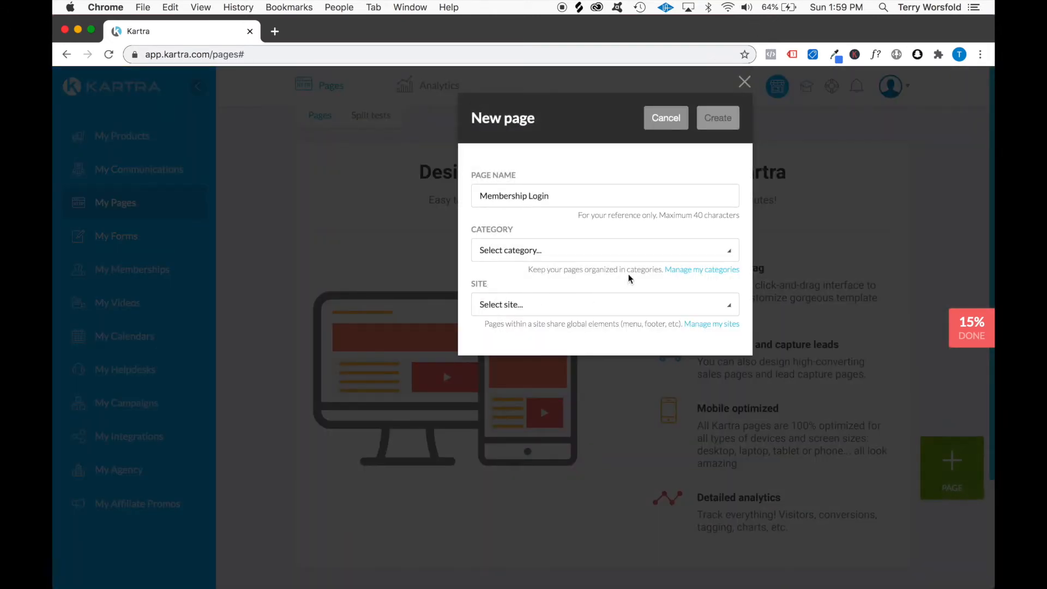
# Assign the new page to the Tutorials category
pyautogui.click(556, 251)
pyautogui.click(530, 298)
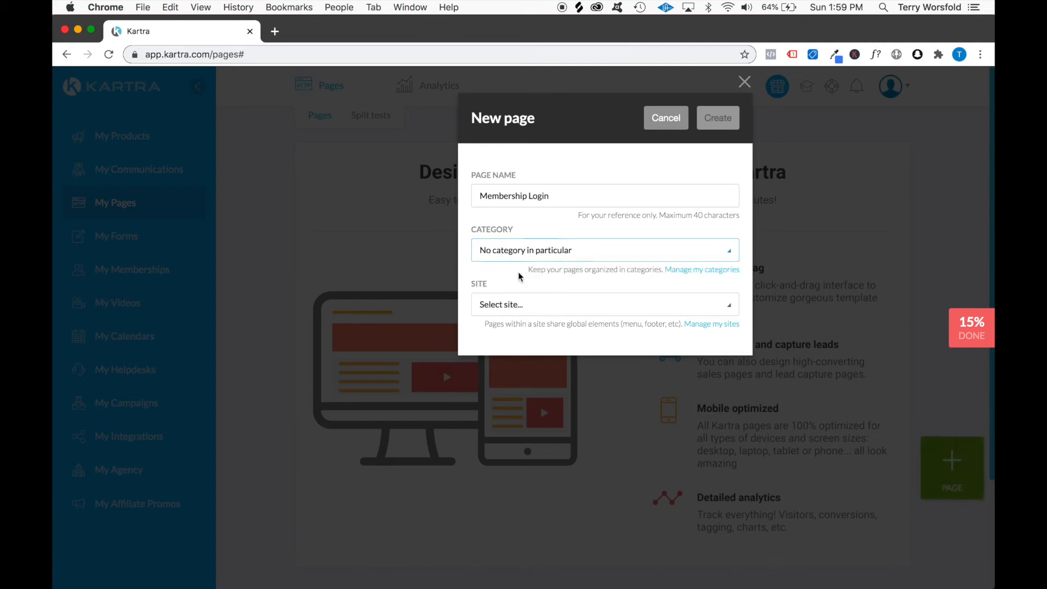
pyautogui.click(565, 245)
pyautogui.click(576, 246)
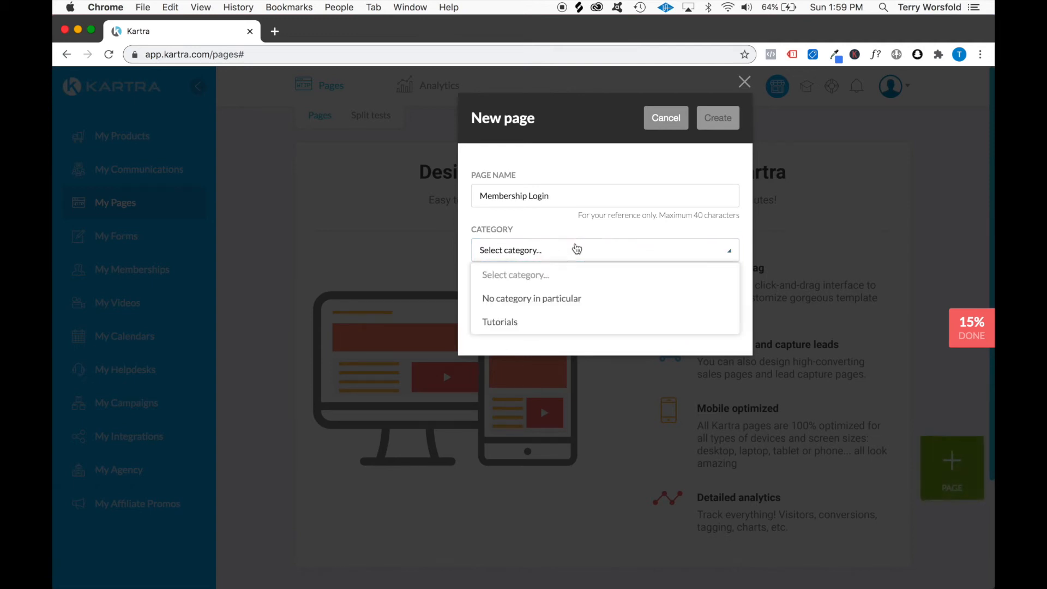
pyautogui.click(510, 322)
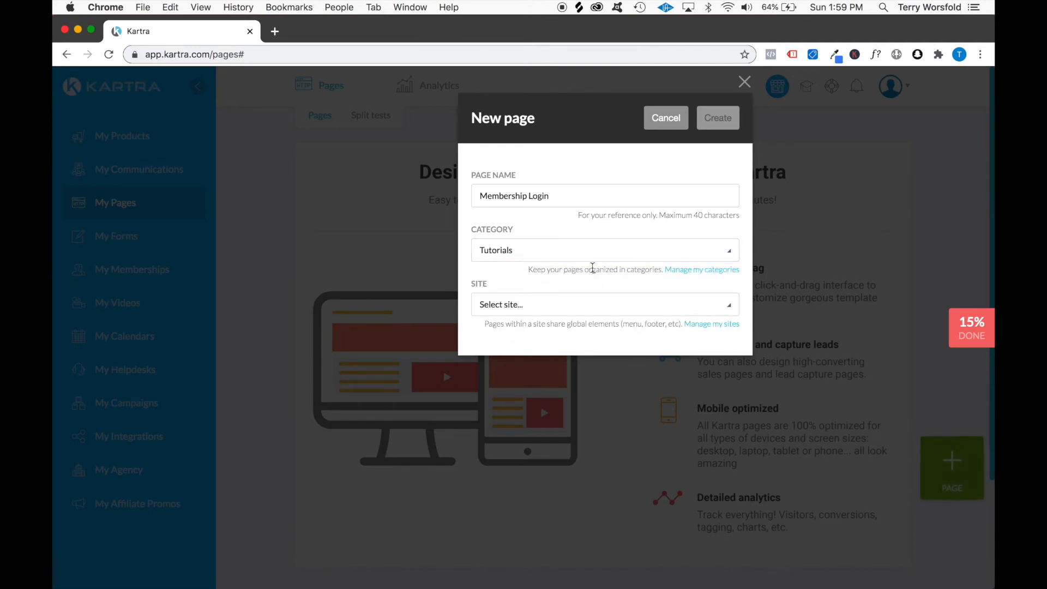
# Add a site named with the owner's first name in possessive form followed by "Membership Tutorial", and return to the new page settings
pyautogui.click(714, 325)
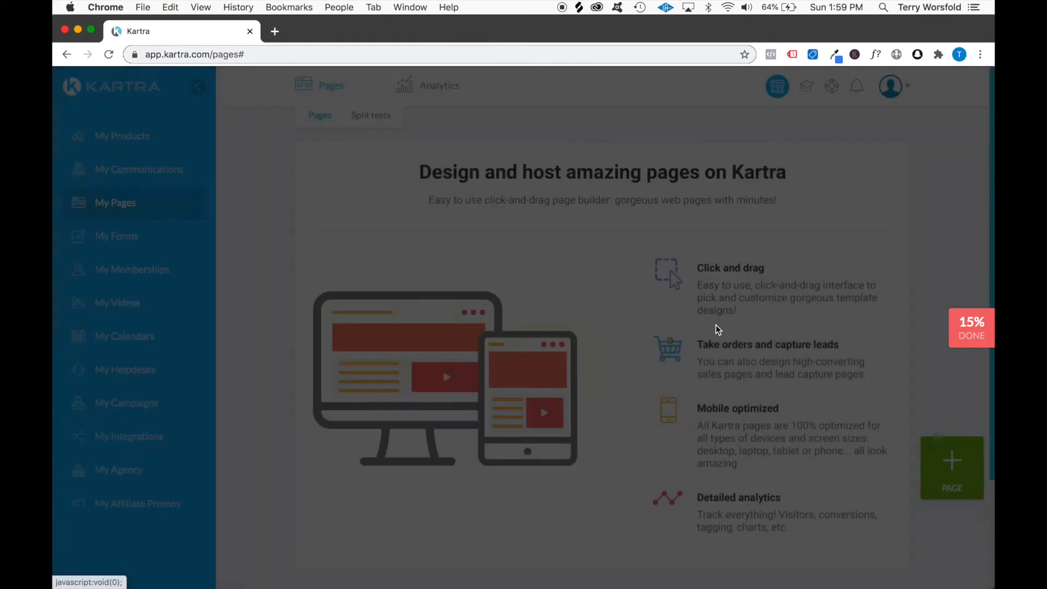
pyautogui.click(497, 236)
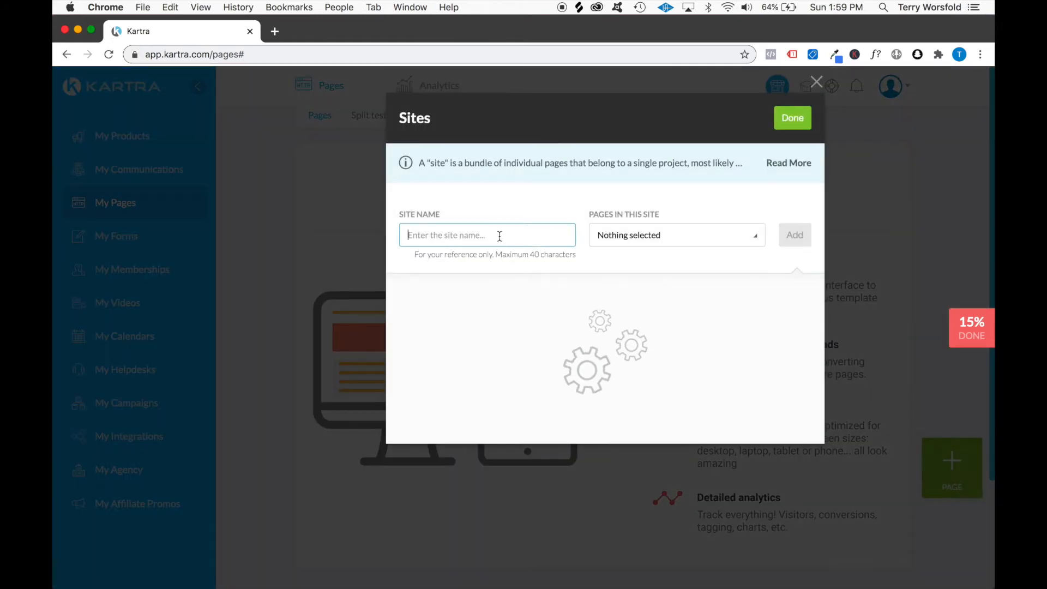
pyautogui.write("Terry's Tutoria")
pyautogui.write('Membership Tutorial')
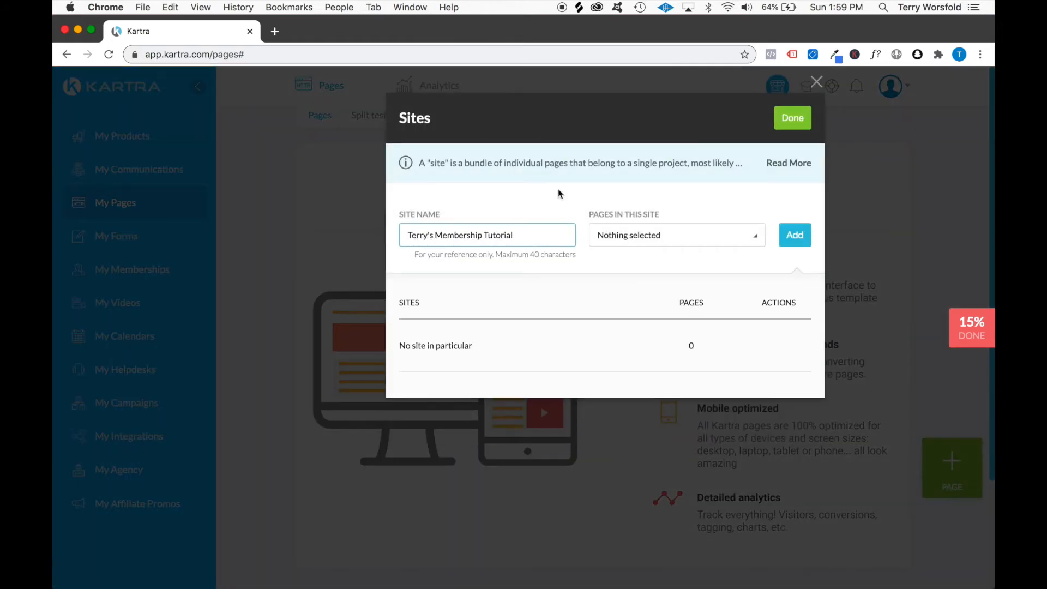
pyautogui.click(800, 213)
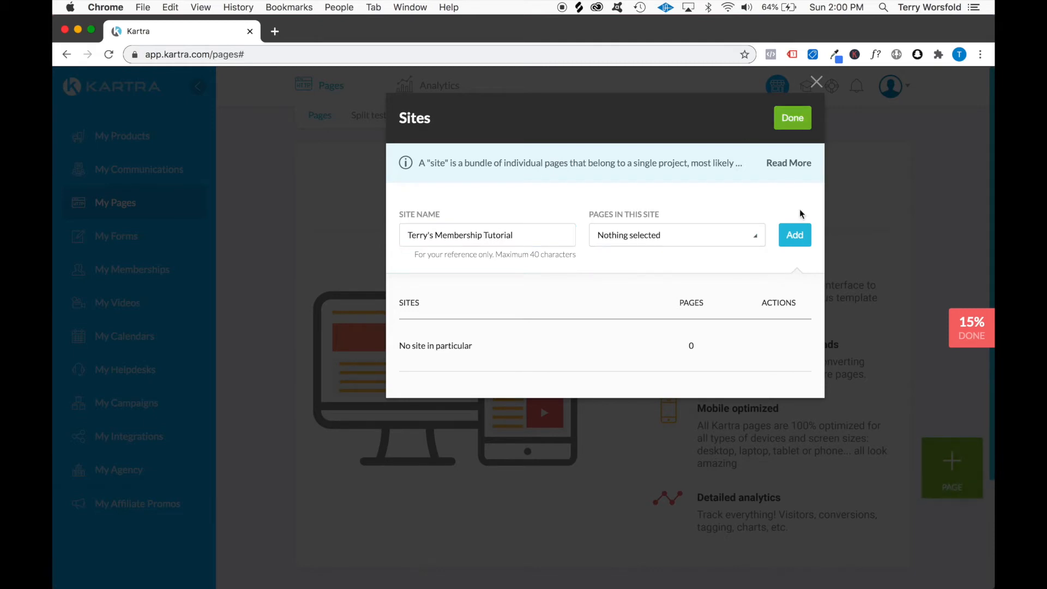
pyautogui.click(794, 244)
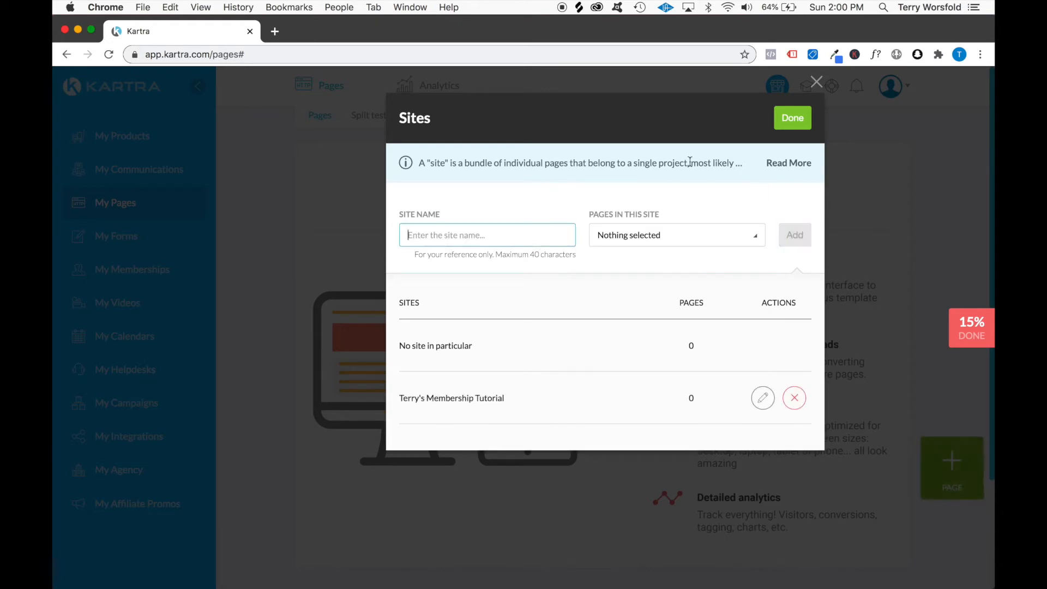
pyautogui.click(794, 118)
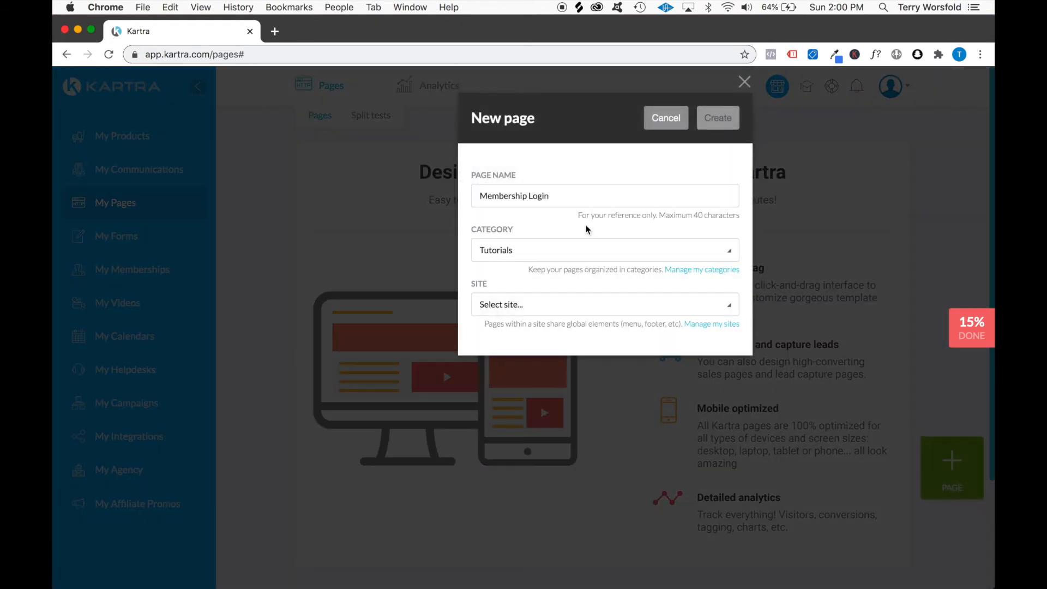
# Assign the page to the newly added Membership Tutorial site and create the page
pyautogui.click(587, 302)
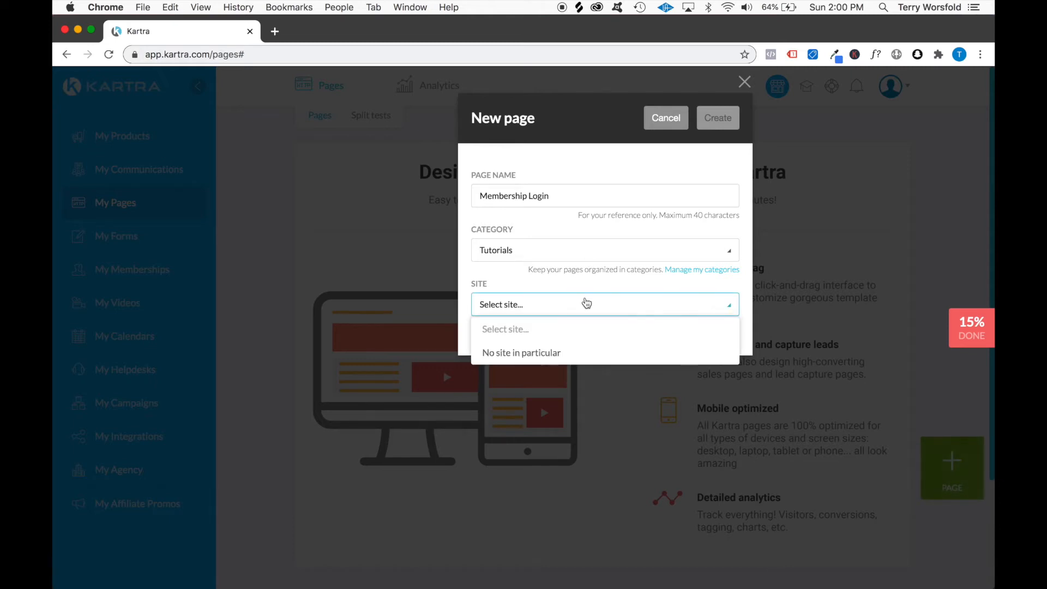
pyautogui.click(539, 376)
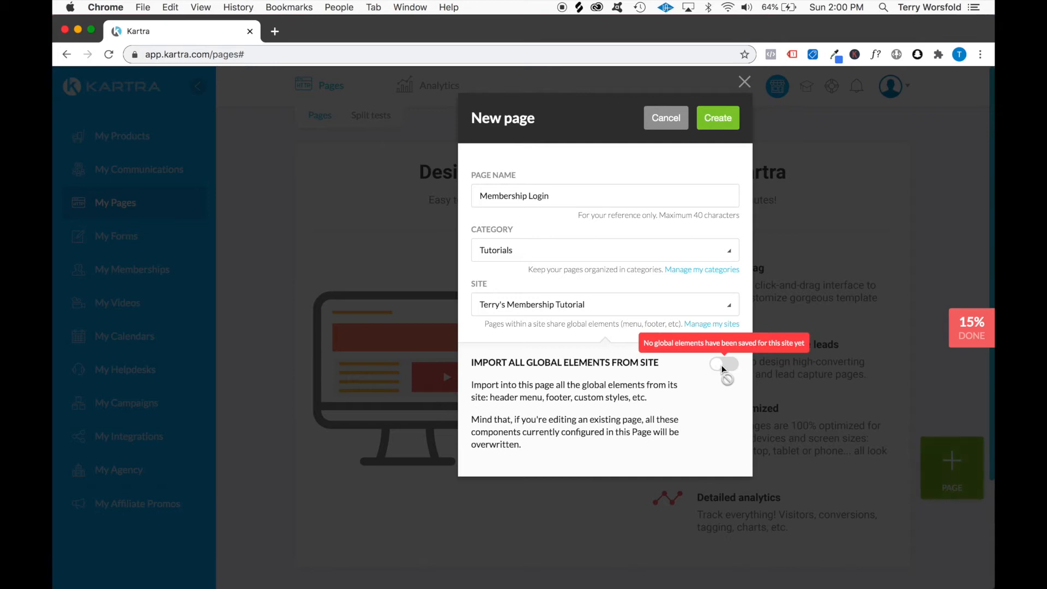
pyautogui.click(719, 122)
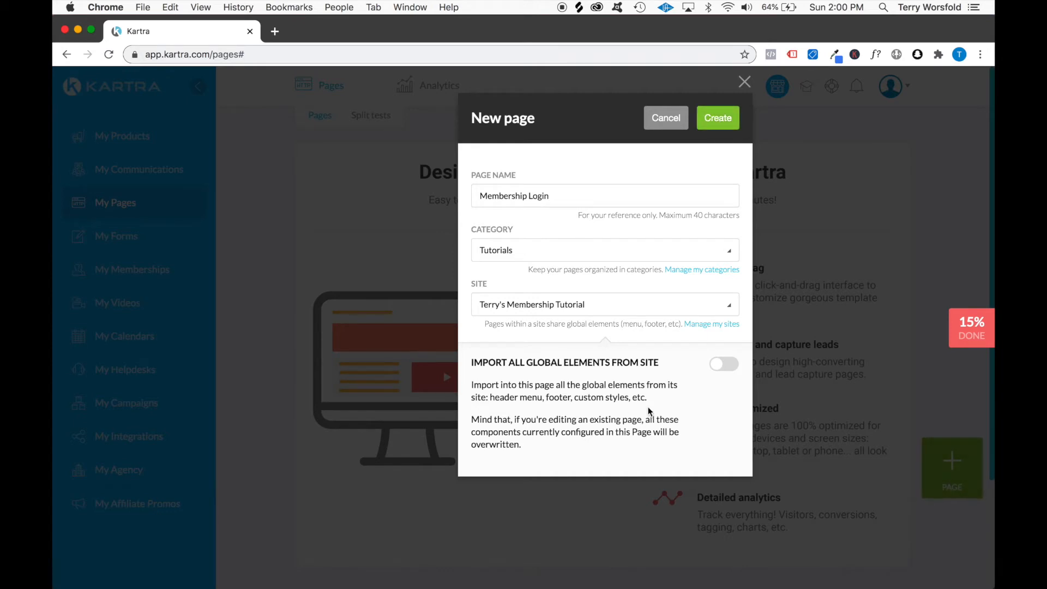
pyautogui.click(739, 118)
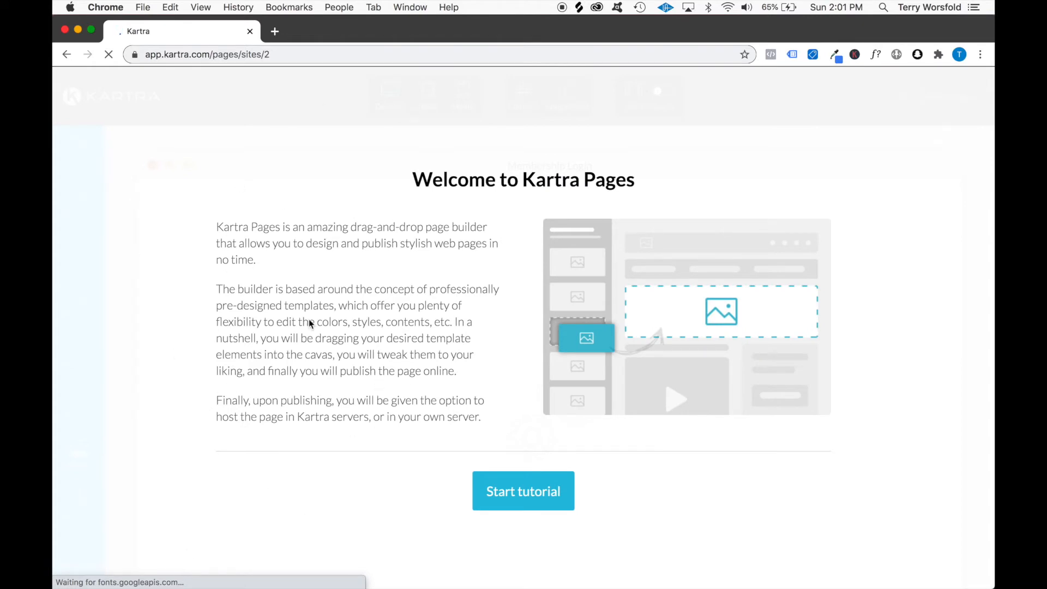
# Start the Kartra Pages introductory tutorial and go through all its slides to reach the page builder
pyautogui.click(538, 498)
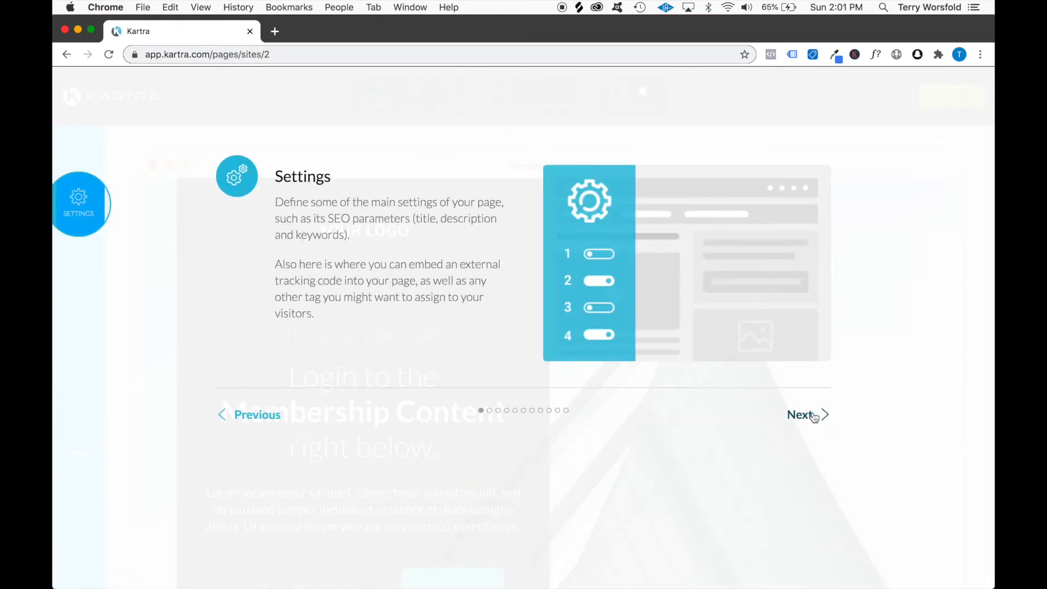
pyautogui.click(799, 415)
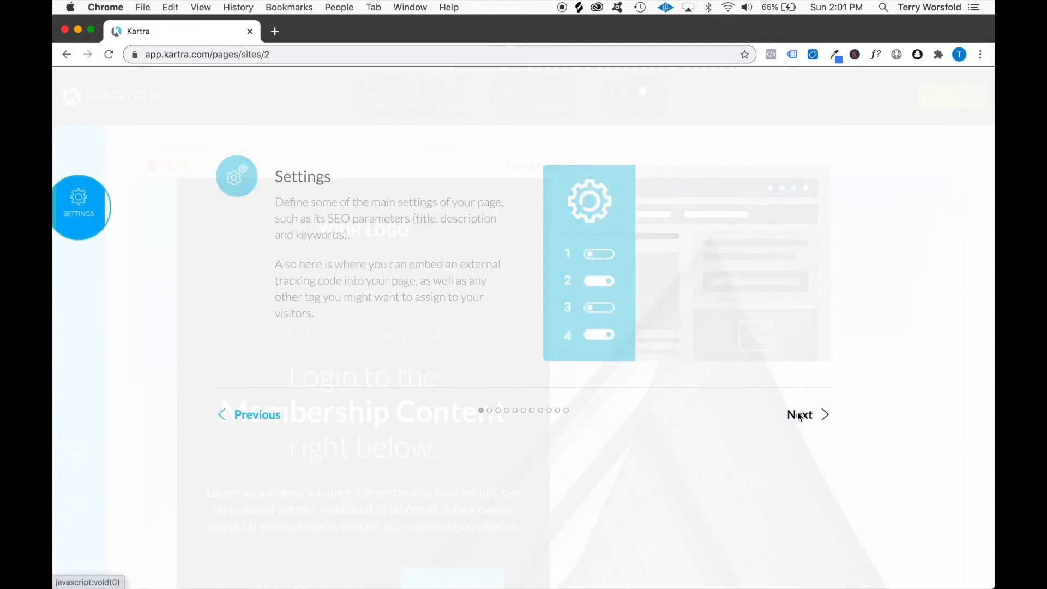
pyautogui.click(799, 416)
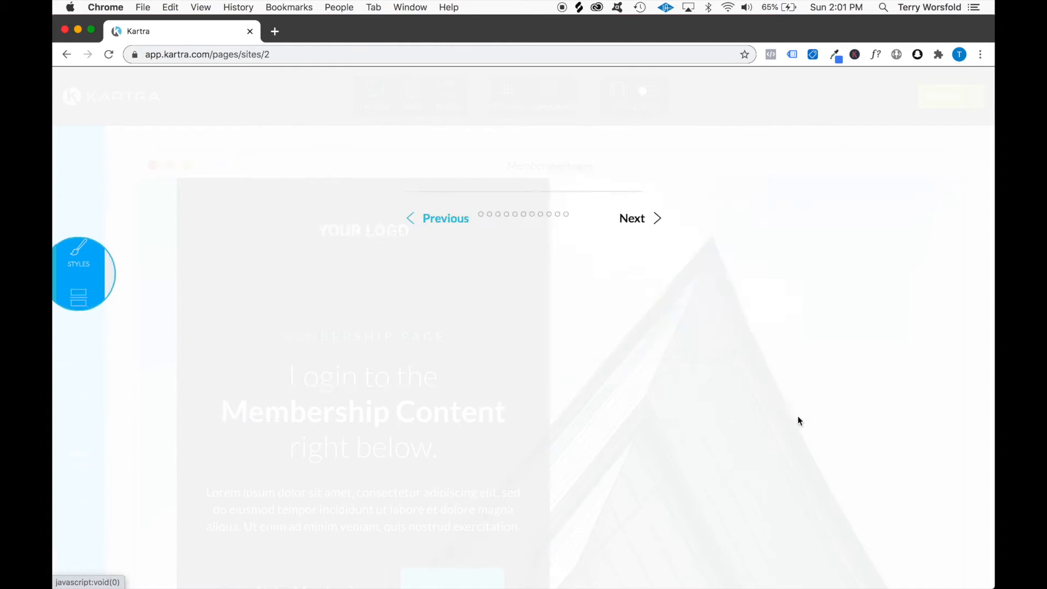
pyautogui.click(799, 520)
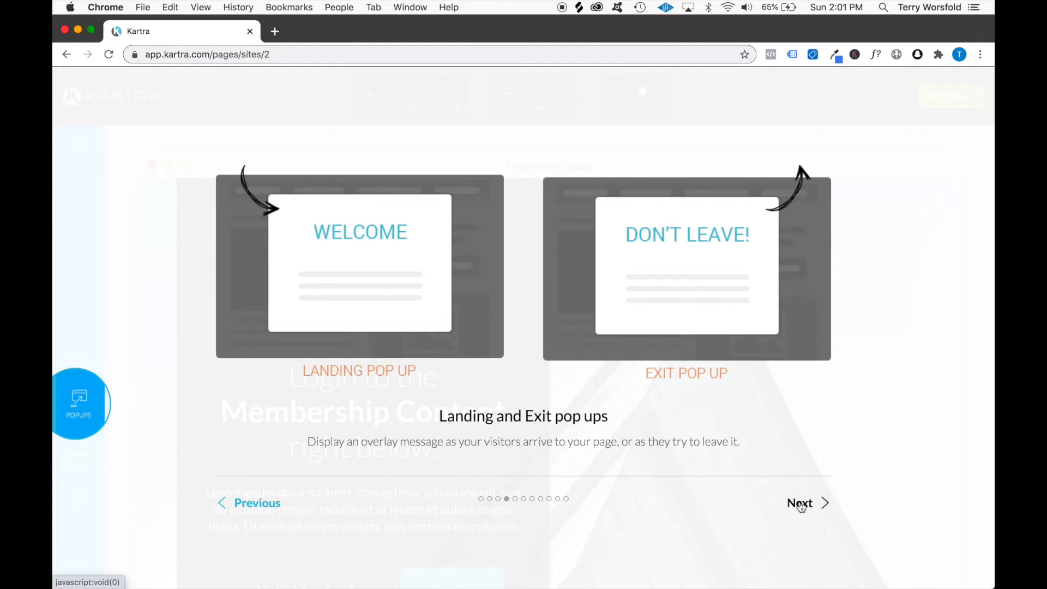
pyautogui.click(801, 504)
pyautogui.click(801, 503)
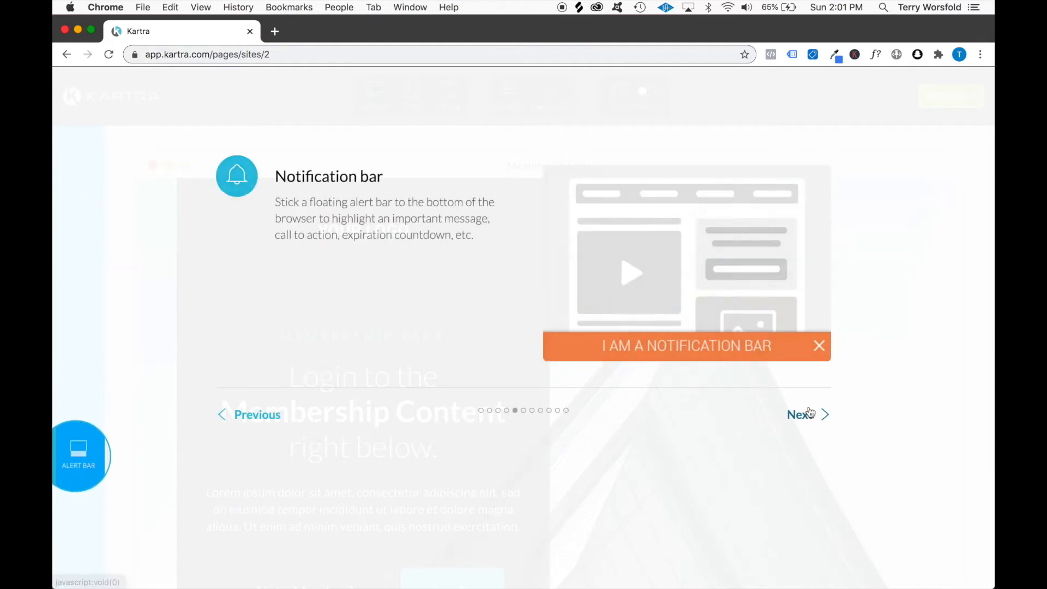
pyautogui.click(801, 414)
pyautogui.click(810, 530)
pyautogui.click(810, 524)
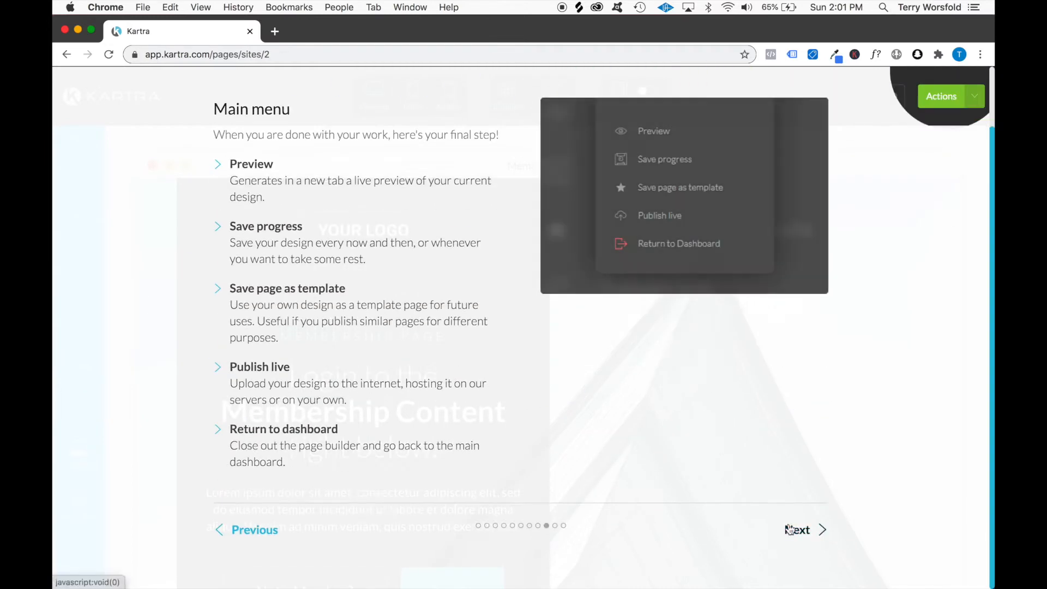
pyautogui.click(809, 526)
pyautogui.click(808, 525)
pyautogui.click(807, 526)
pyautogui.click(771, 438)
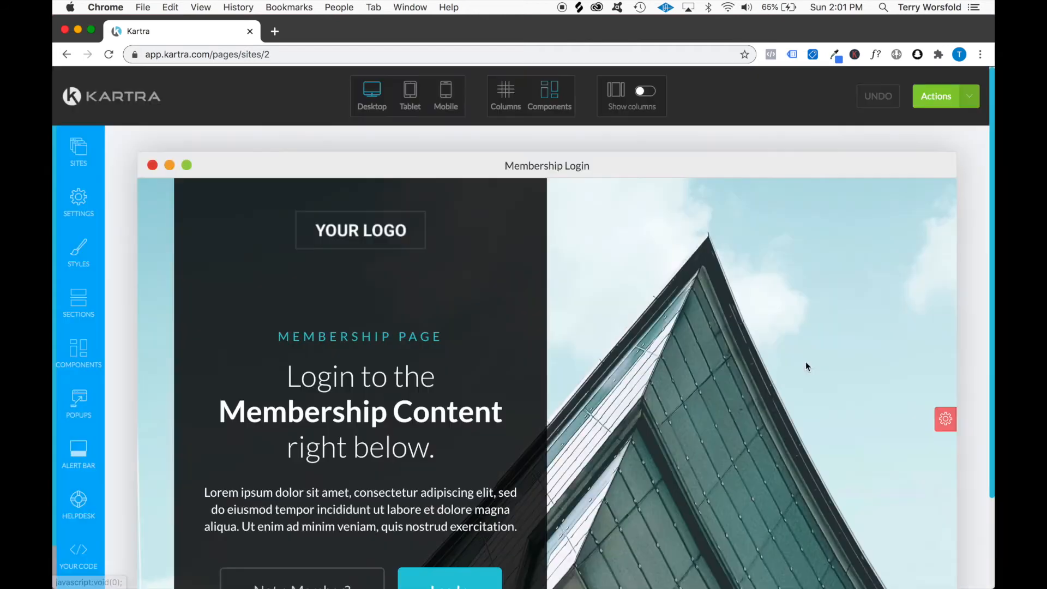
# Open the image library for the YOUR LOGO placeholder and start uploading a new image
pyautogui.moveTo(366, 231)
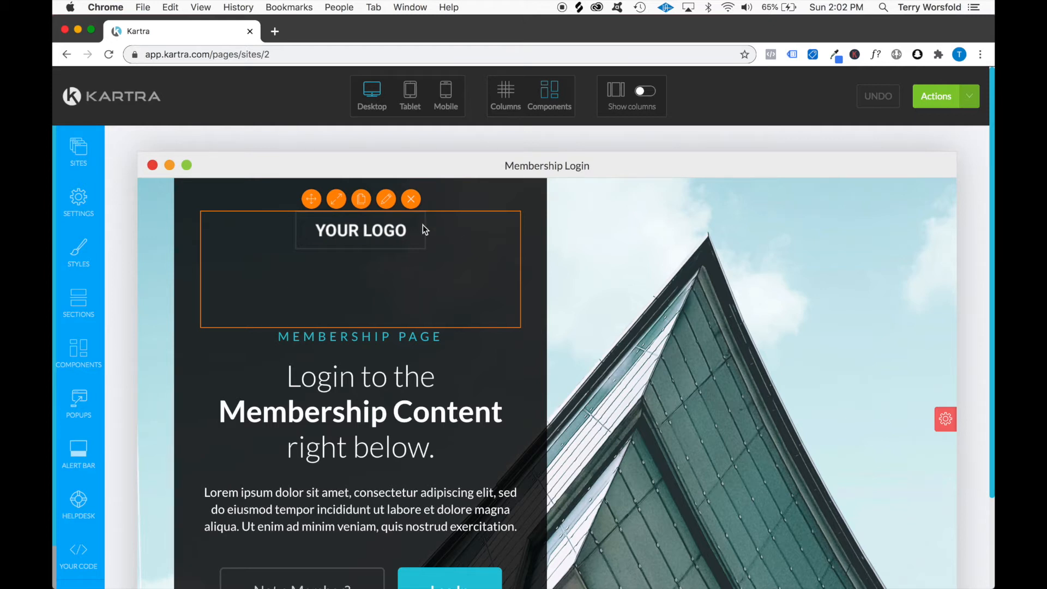
pyautogui.click(386, 200)
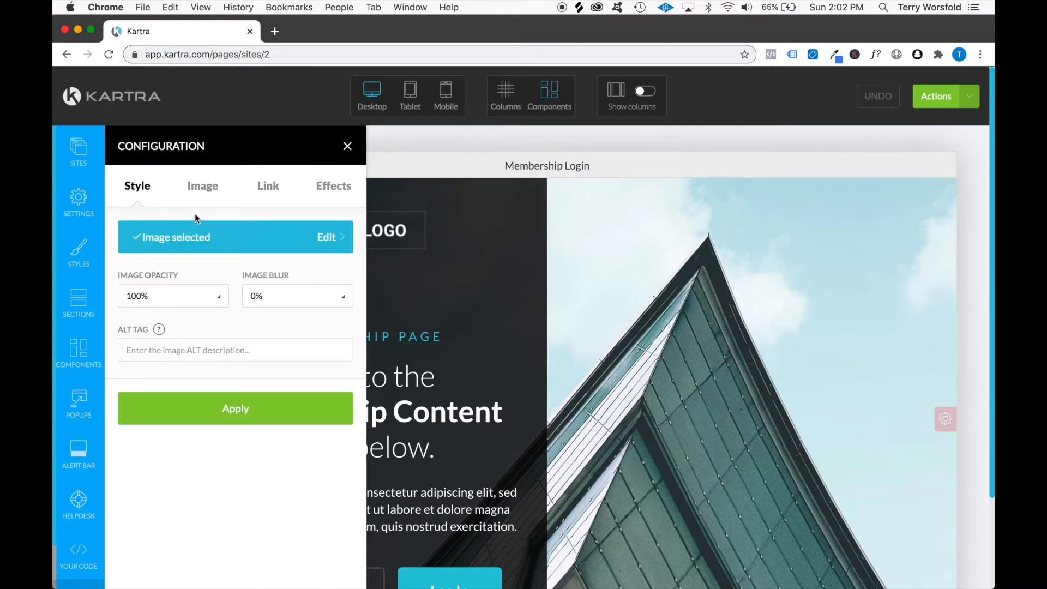
pyautogui.click(202, 186)
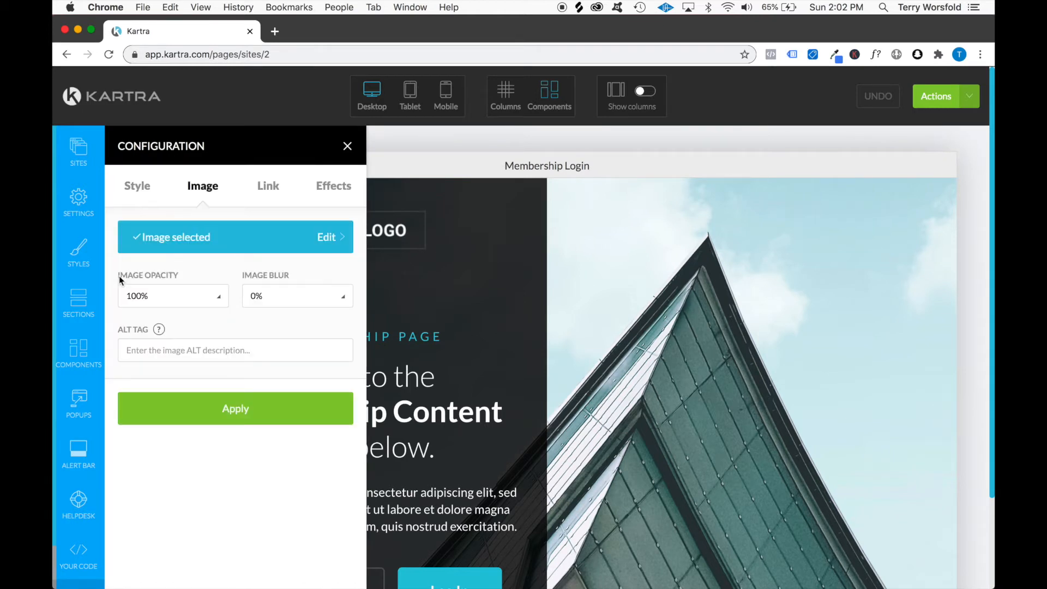
pyautogui.click(347, 242)
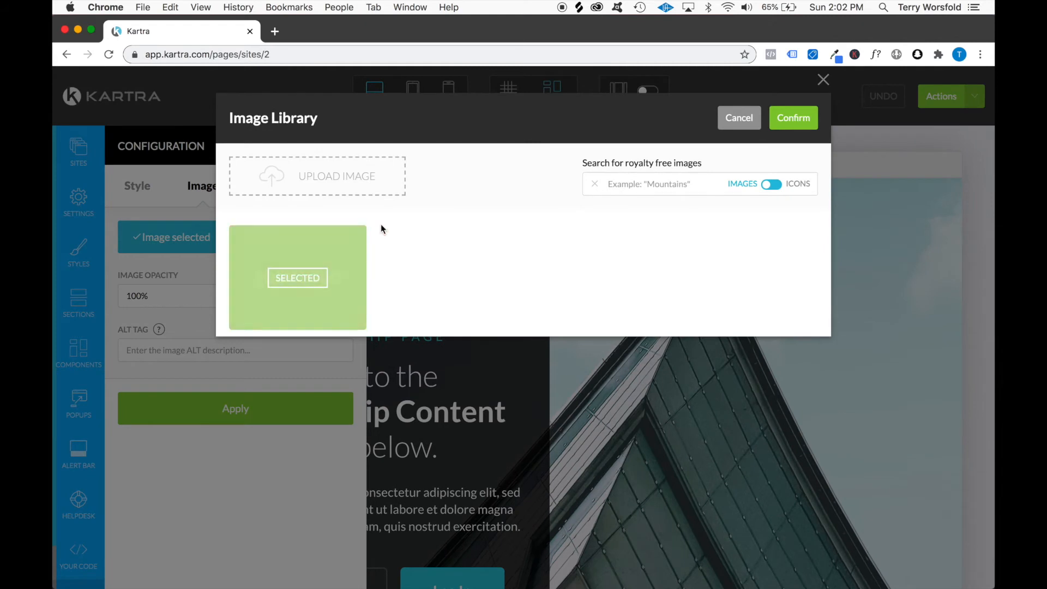
pyautogui.click(355, 179)
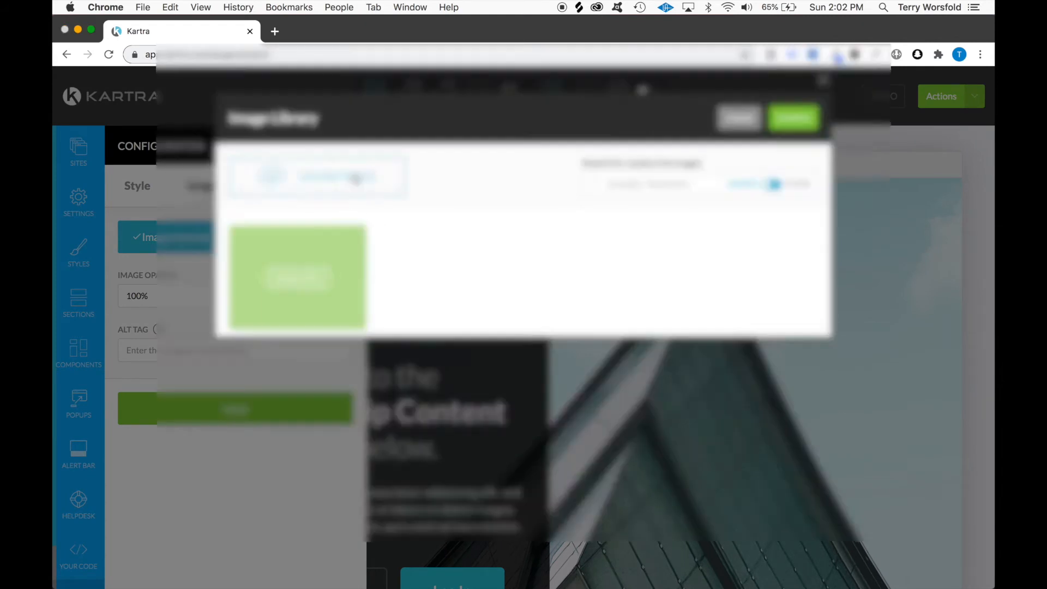
# Preview the candidate logo files on the computer and upload the Marketing Academi logo
pyautogui.click(197, 197)
pyautogui.click(735, 100)
pyautogui.click(735, 99)
pyautogui.click(413, 116)
pyautogui.press('space')
pyautogui.press('space')
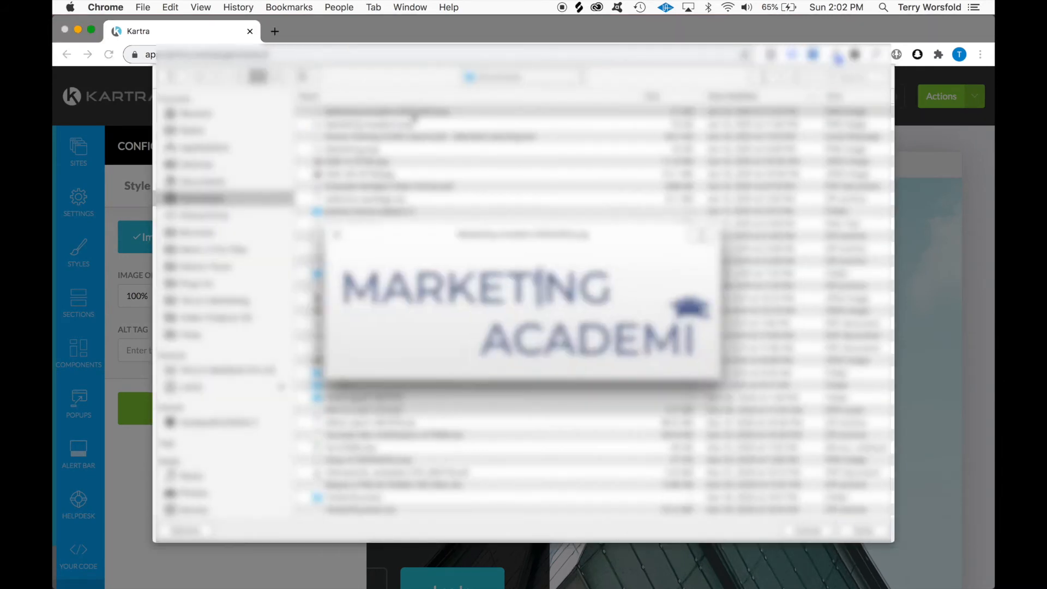
pyautogui.press('Down')
pyautogui.press('space')
pyautogui.press('space')
pyautogui.press('Up')
pyautogui.press('space')
pyautogui.press('Return')
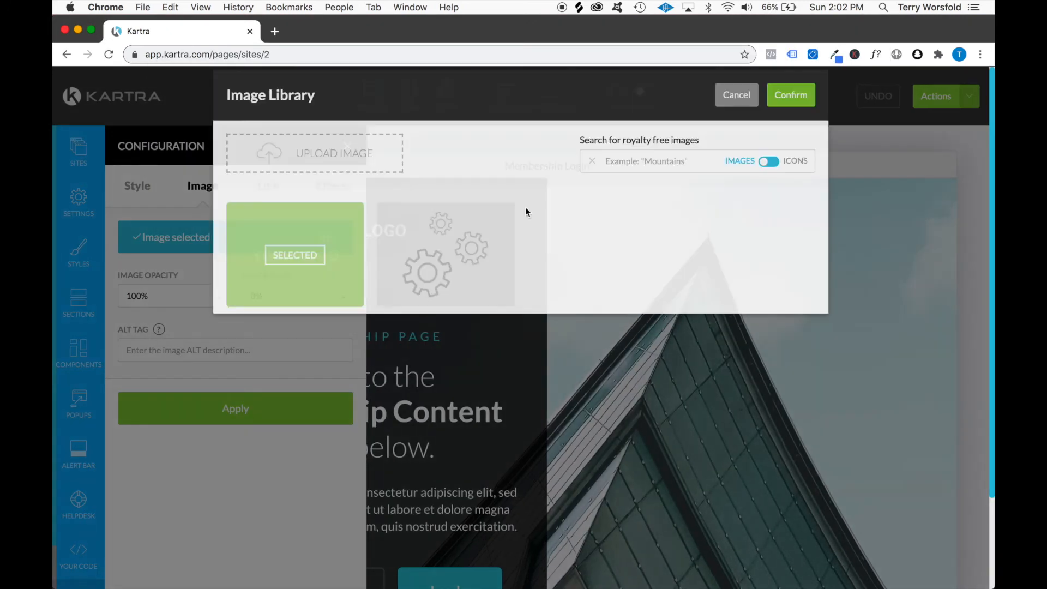
# Replace the placeholder with the uploaded Marketing Academi logo, give it the alt tag "Marketing Academi" and apply the changes
pyautogui.click(450, 281)
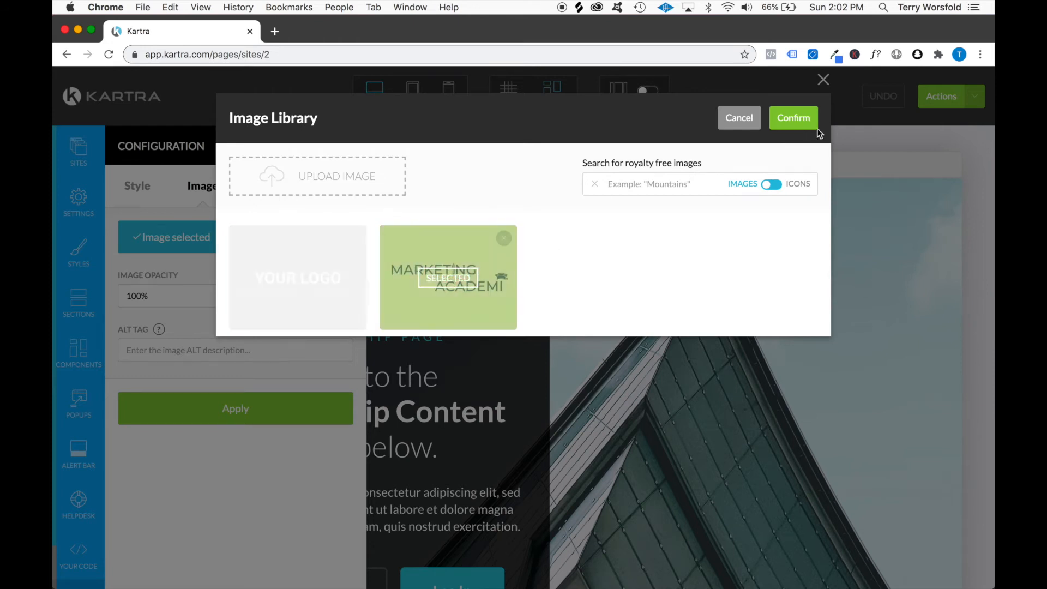
pyautogui.click(805, 117)
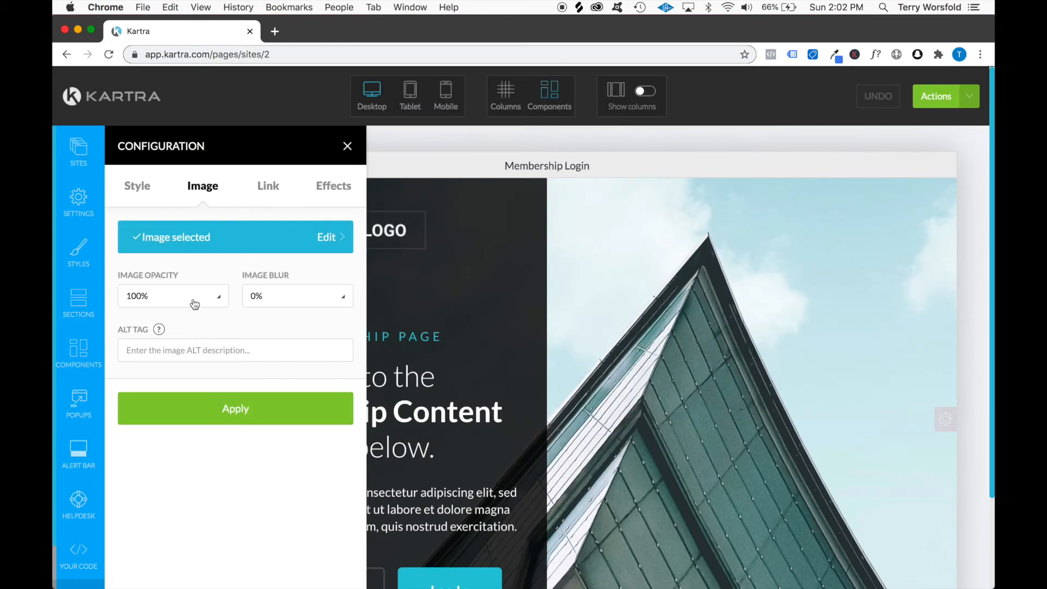
pyautogui.click(249, 416)
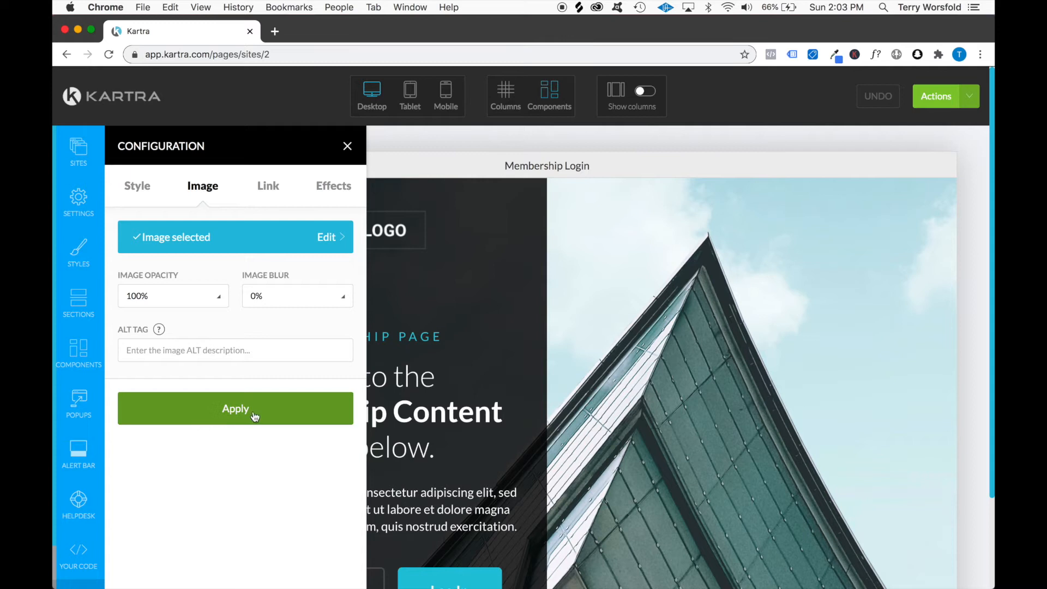
pyautogui.click(220, 350)
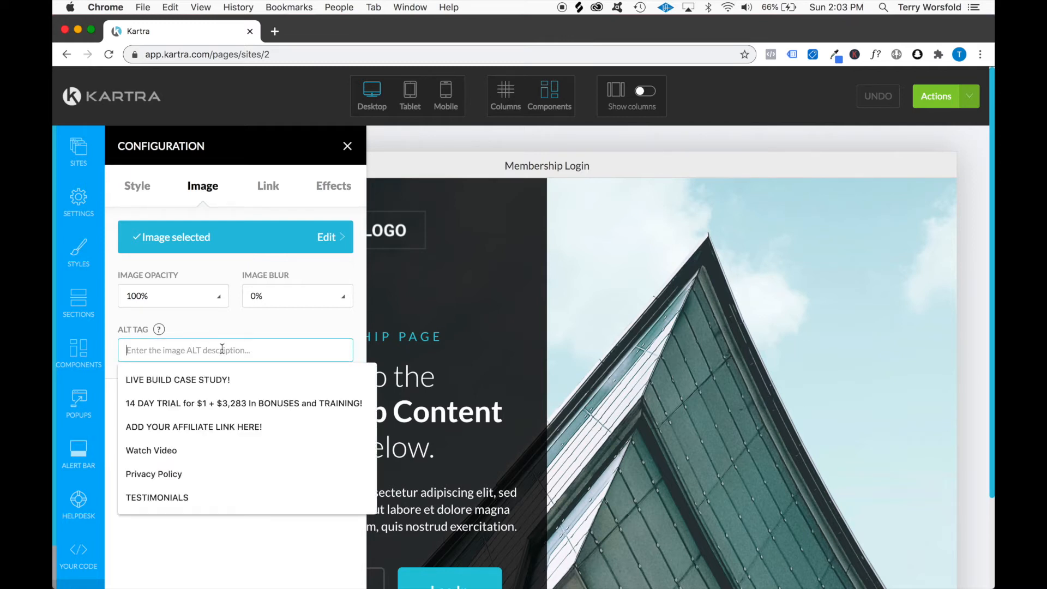
pyautogui.write('Marketing Academi')
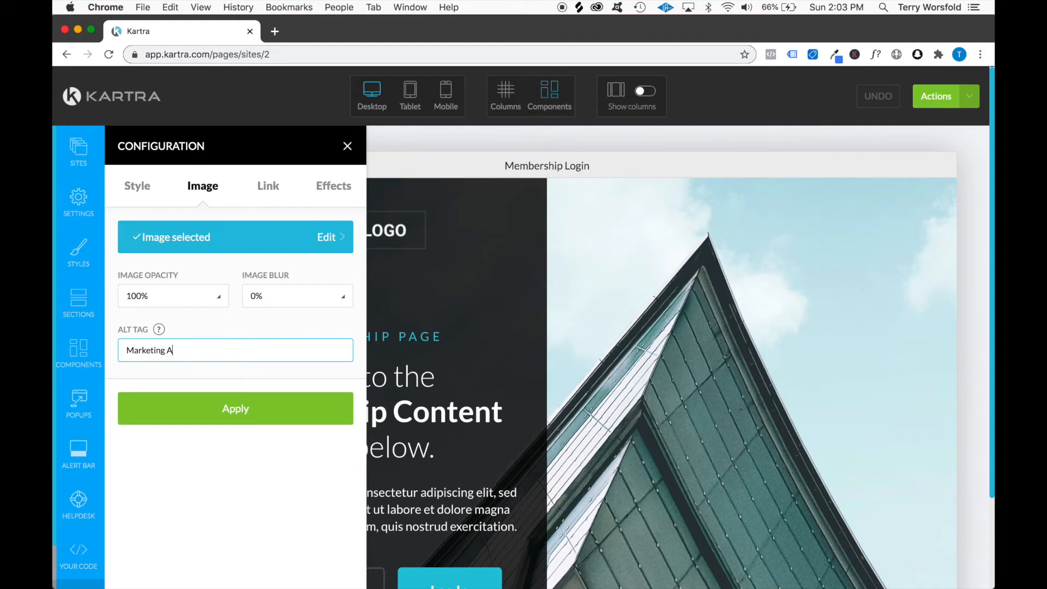
pyautogui.click(234, 416)
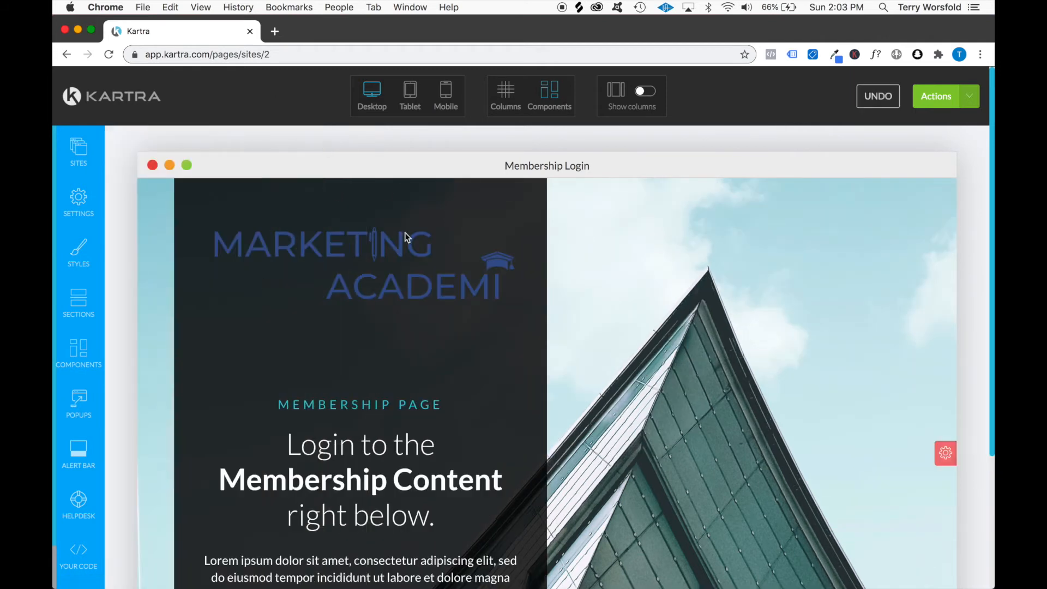
pyautogui.click(386, 200)
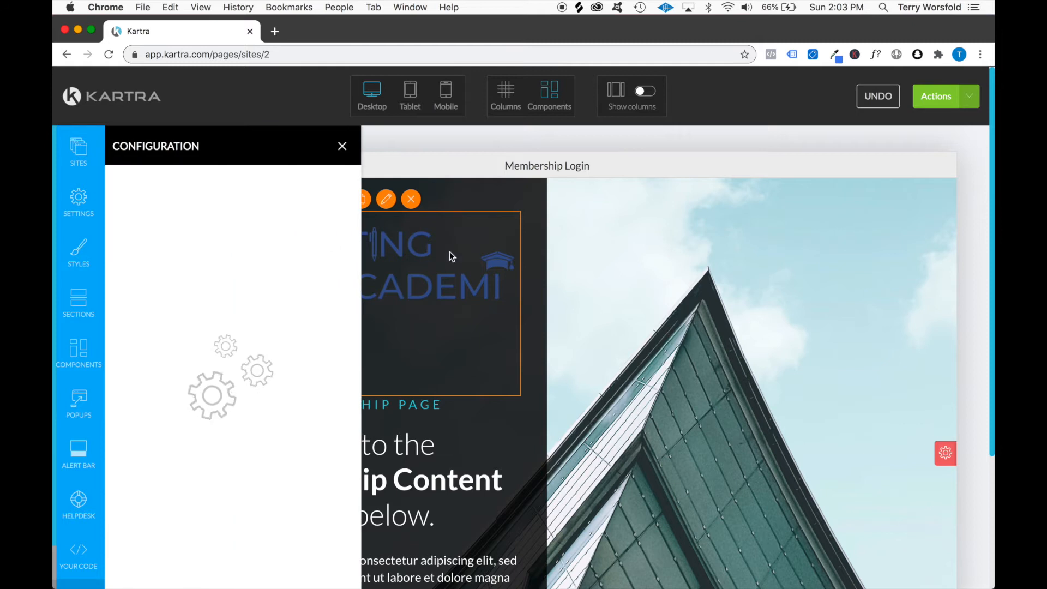
pyautogui.click(475, 250)
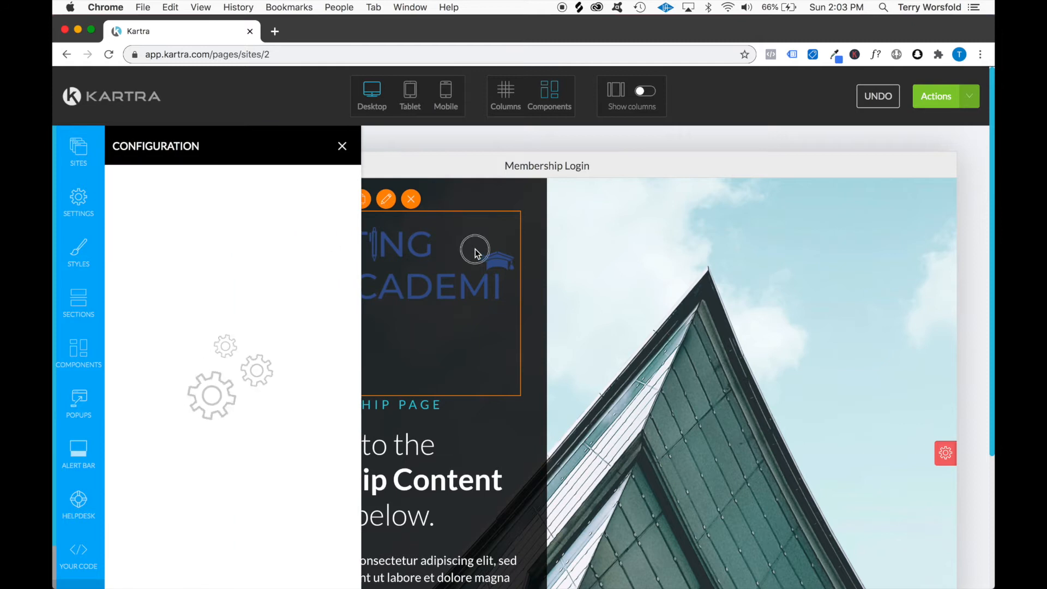
pyautogui.click(347, 146)
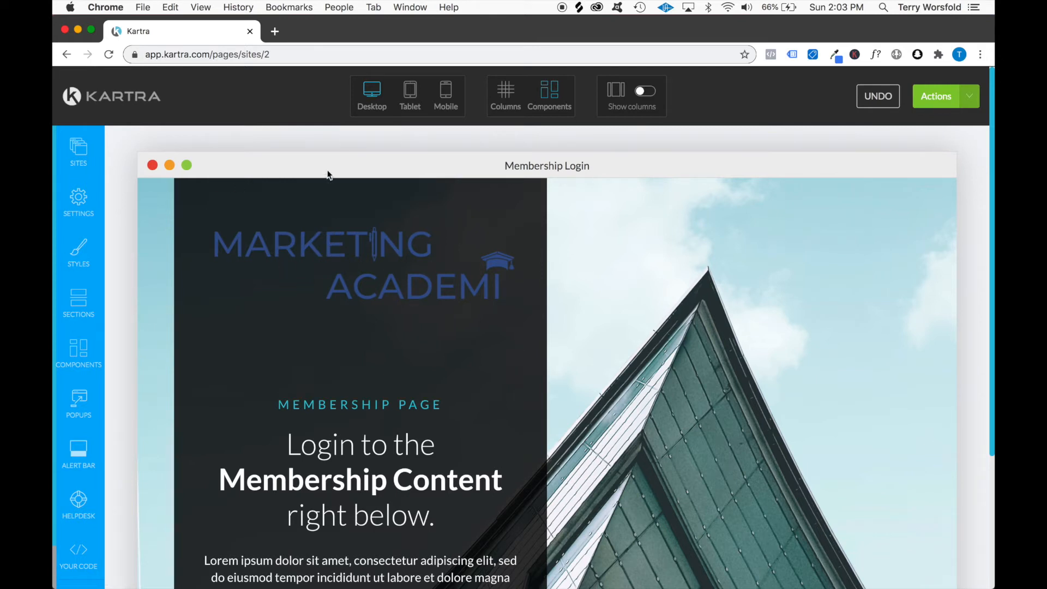
# Adjust the Marketing Academi logo's size to 100% with its resize control
pyautogui.moveTo(328, 241)
pyautogui.click(337, 201)
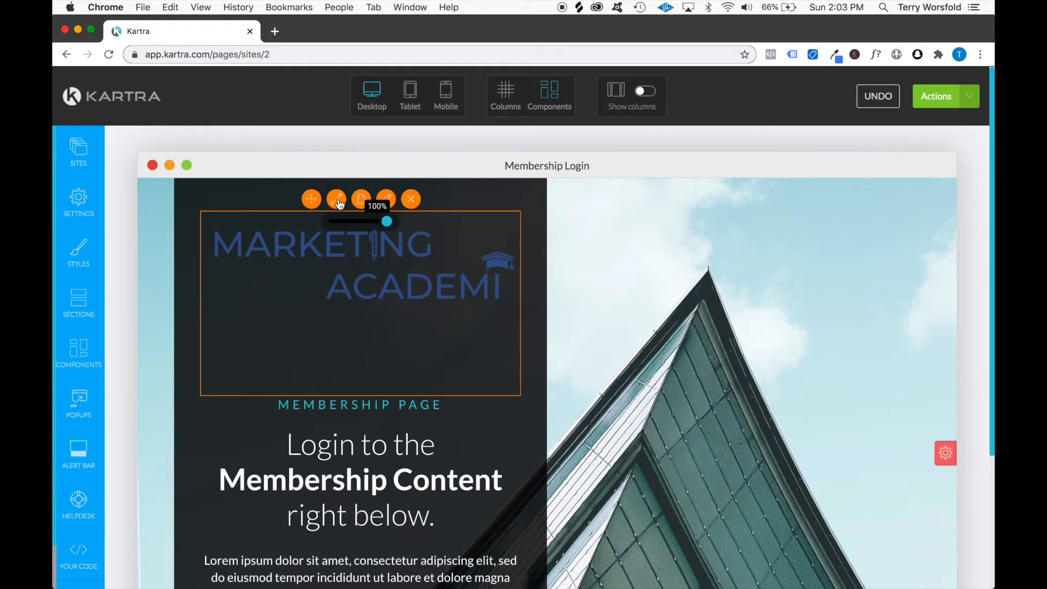
pyautogui.moveTo(387, 218); pyautogui.dragTo(410, 222)
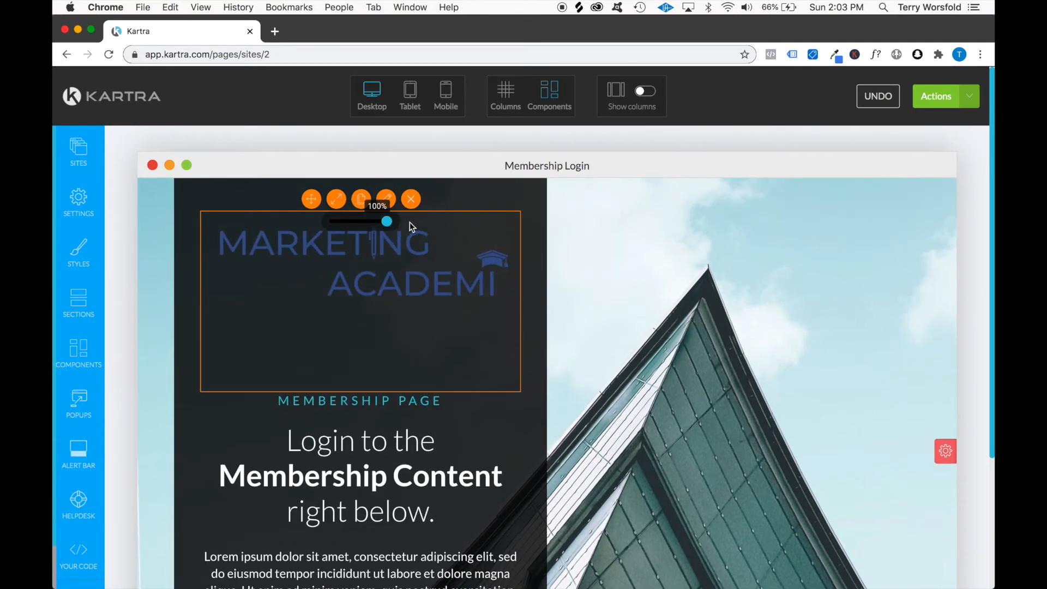
# Set the logo's bottom margin to 0 px, apply it and close the logo's configuration
pyautogui.moveTo(371, 243)
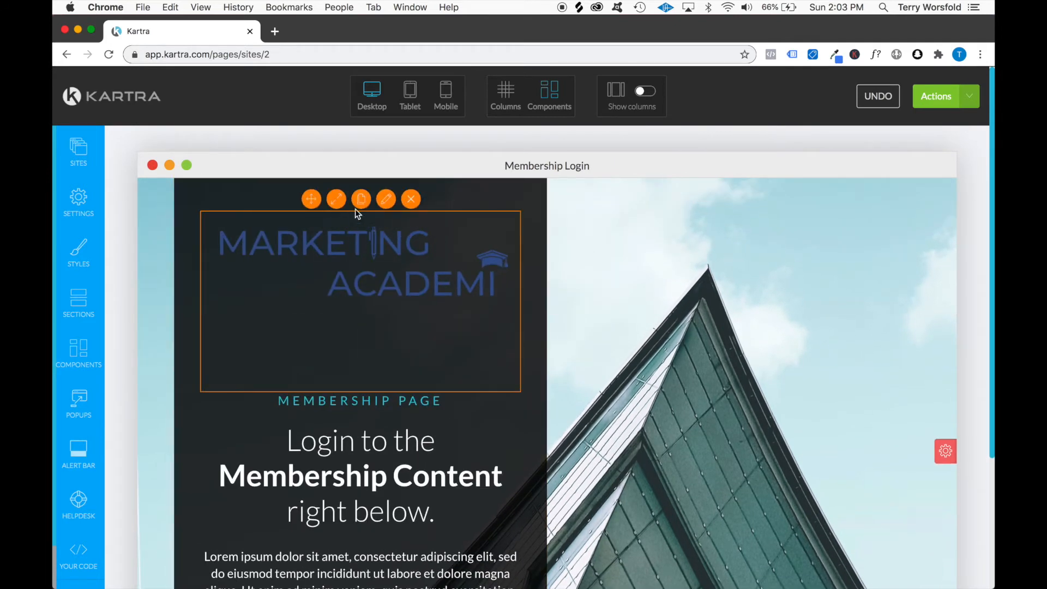
pyautogui.click(386, 199)
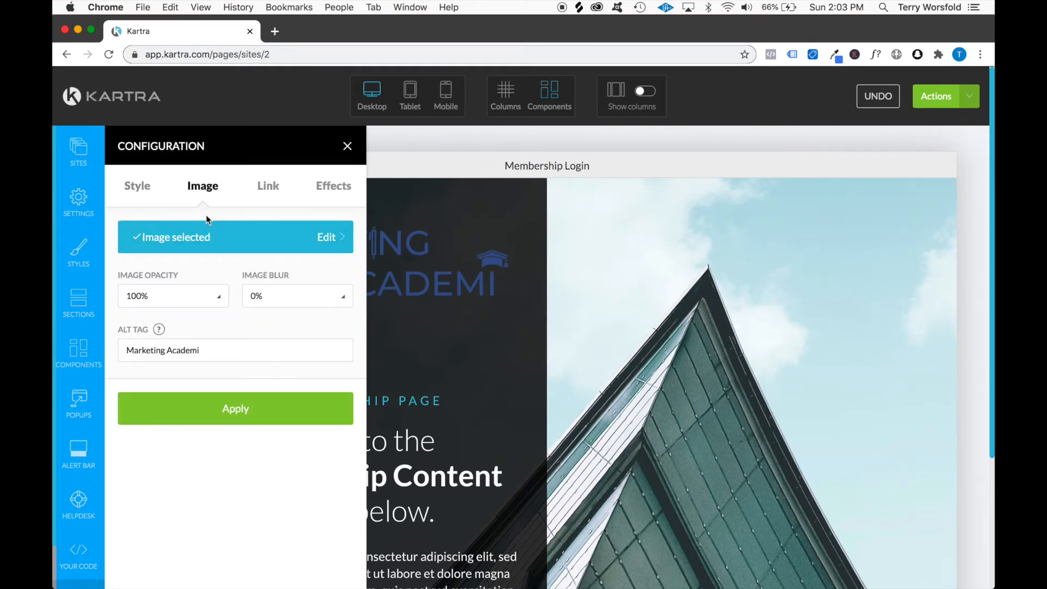
pyautogui.click(141, 185)
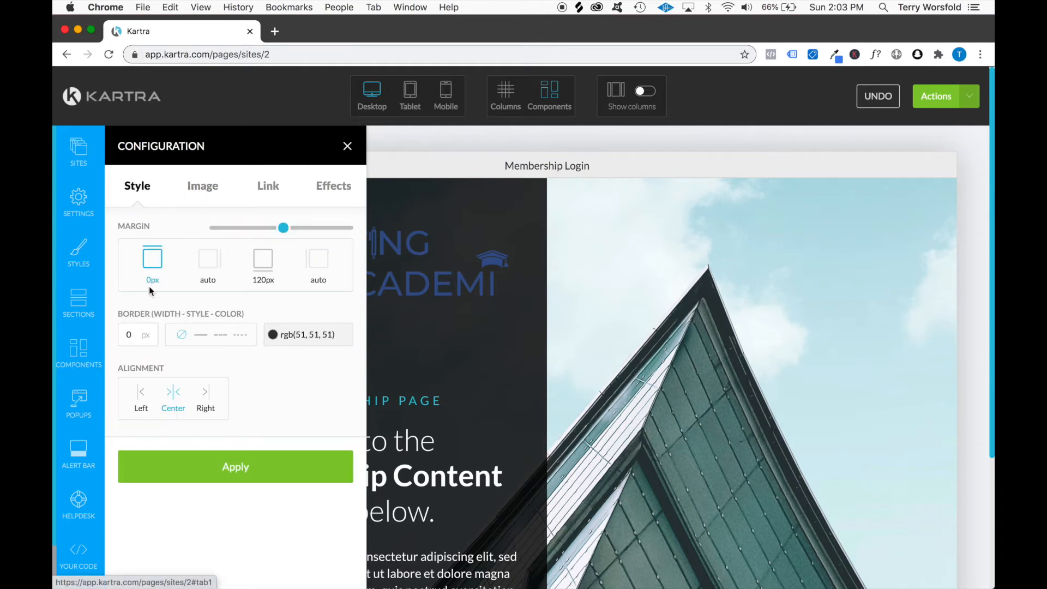
pyautogui.click(266, 266)
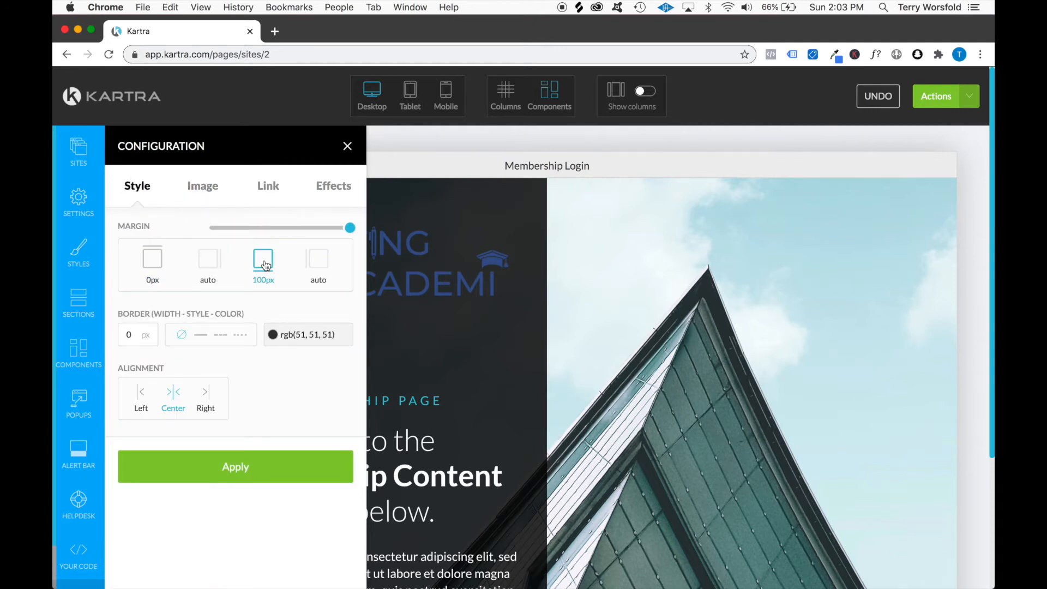
pyautogui.moveTo(350, 227); pyautogui.dragTo(281, 226)
pyautogui.click(246, 462)
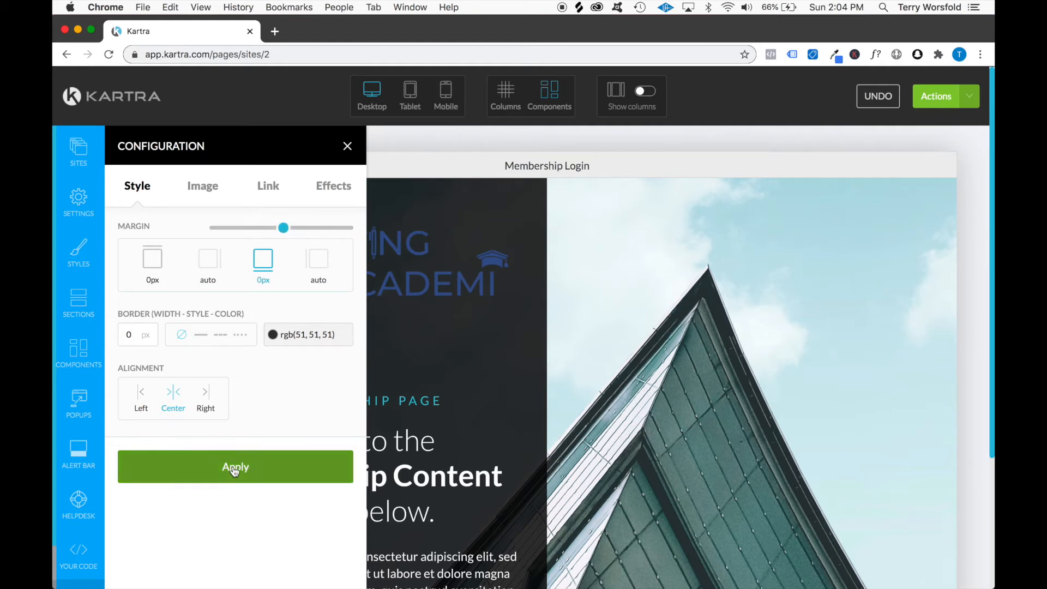
pyautogui.click(349, 146)
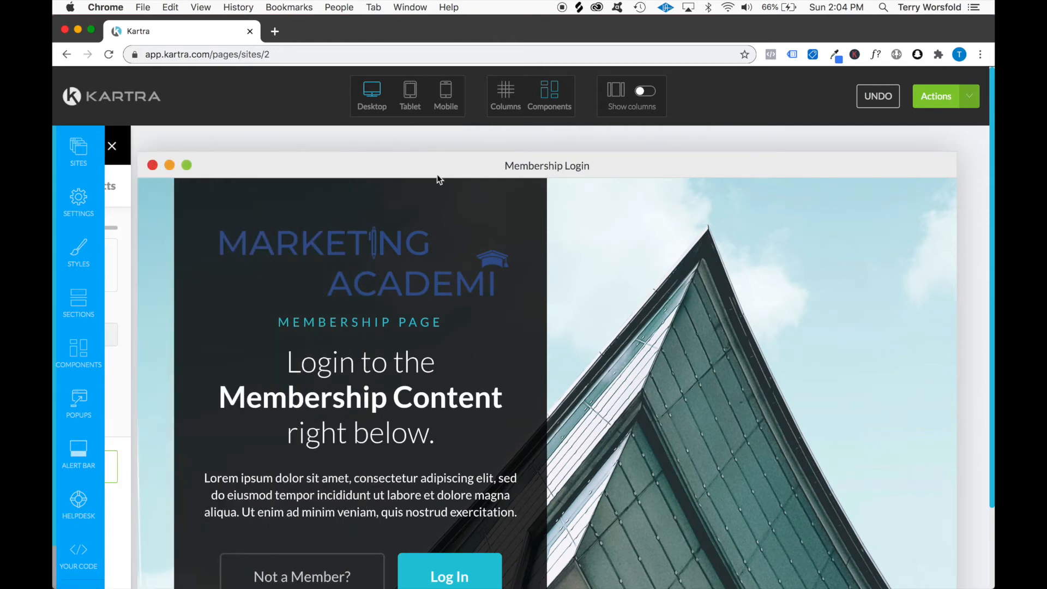
# Set the logo's bottom margin to 20 px, apply it and close the configuration
pyautogui.moveTo(335, 261)
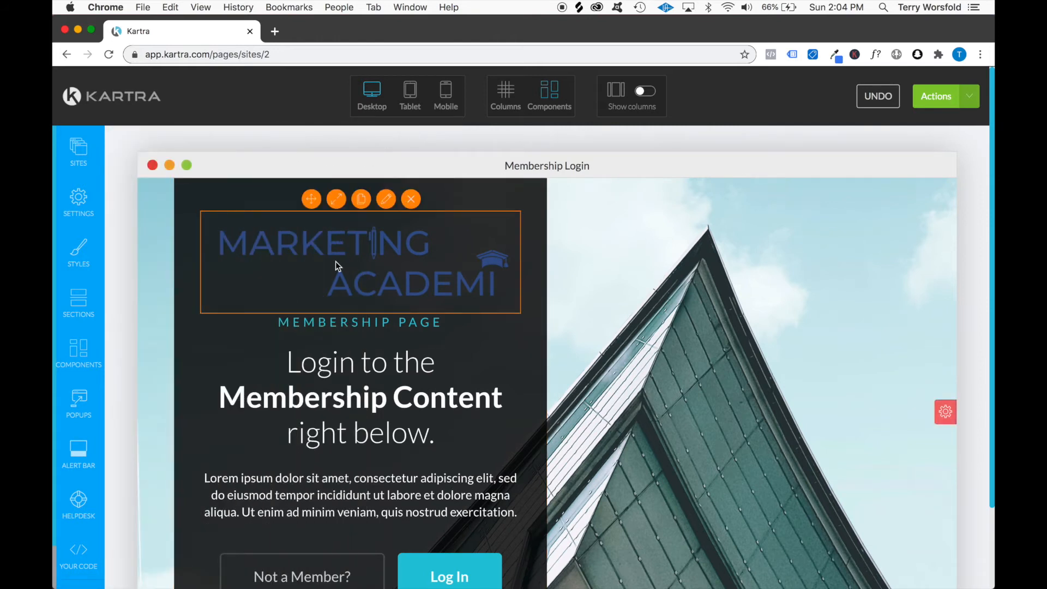
pyautogui.click(386, 199)
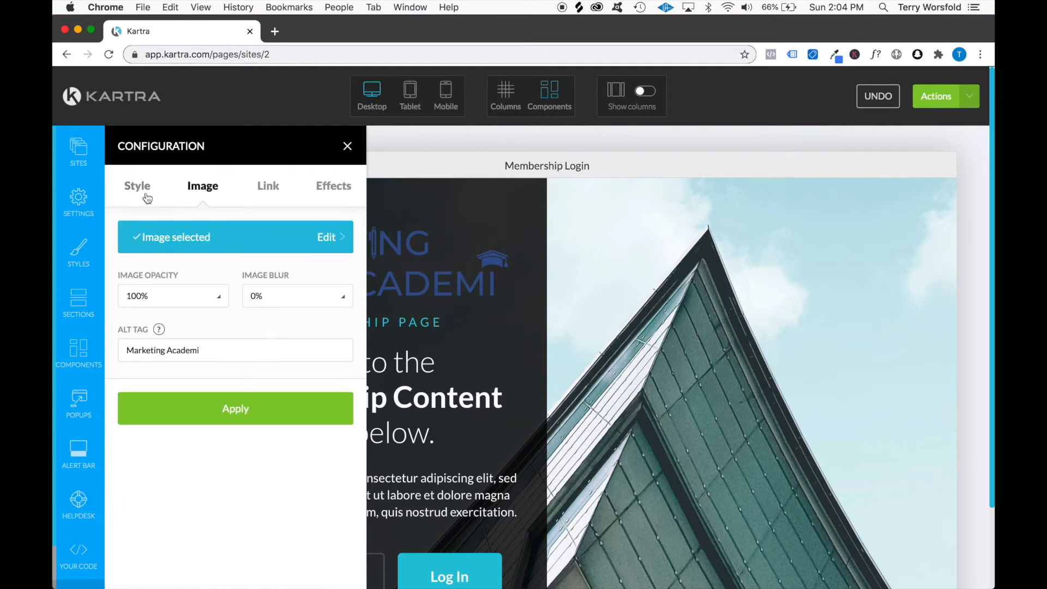
pyautogui.click(143, 197)
pyautogui.moveTo(283, 227); pyautogui.dragTo(296, 228)
pyautogui.click(267, 255)
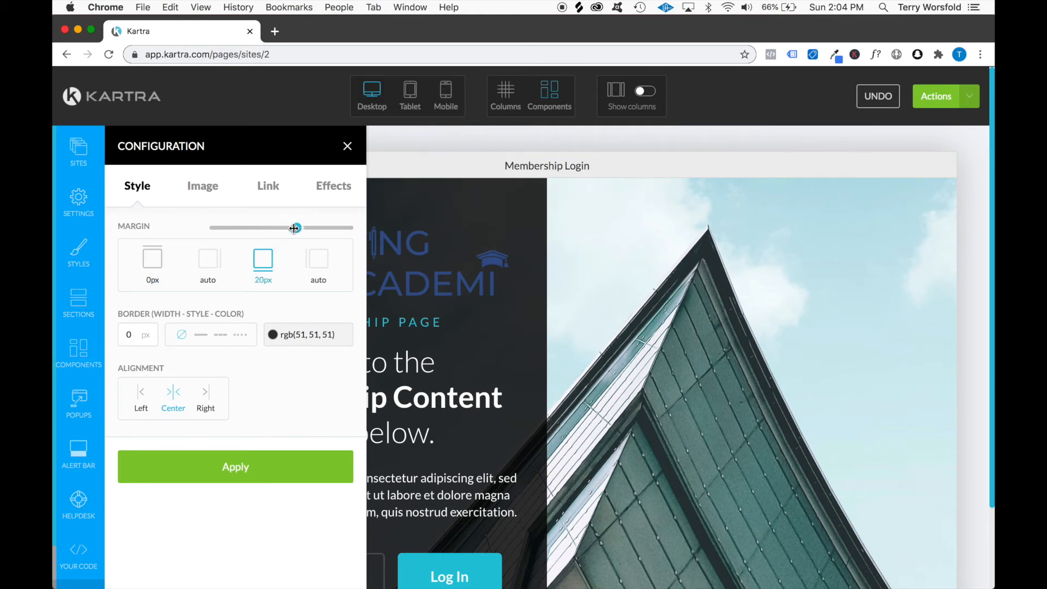
pyautogui.click(246, 465)
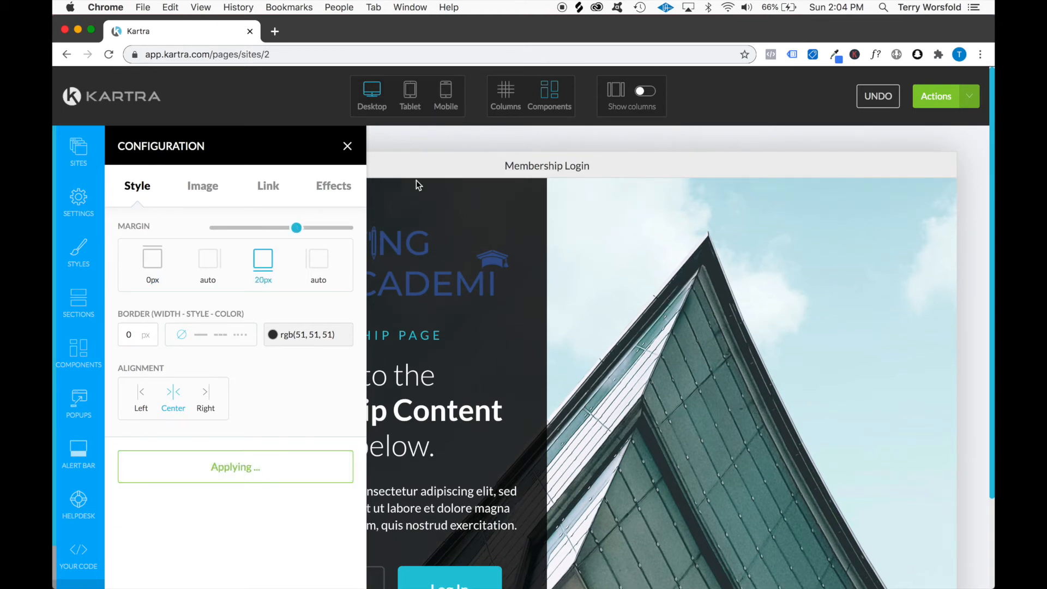
pyautogui.click(346, 145)
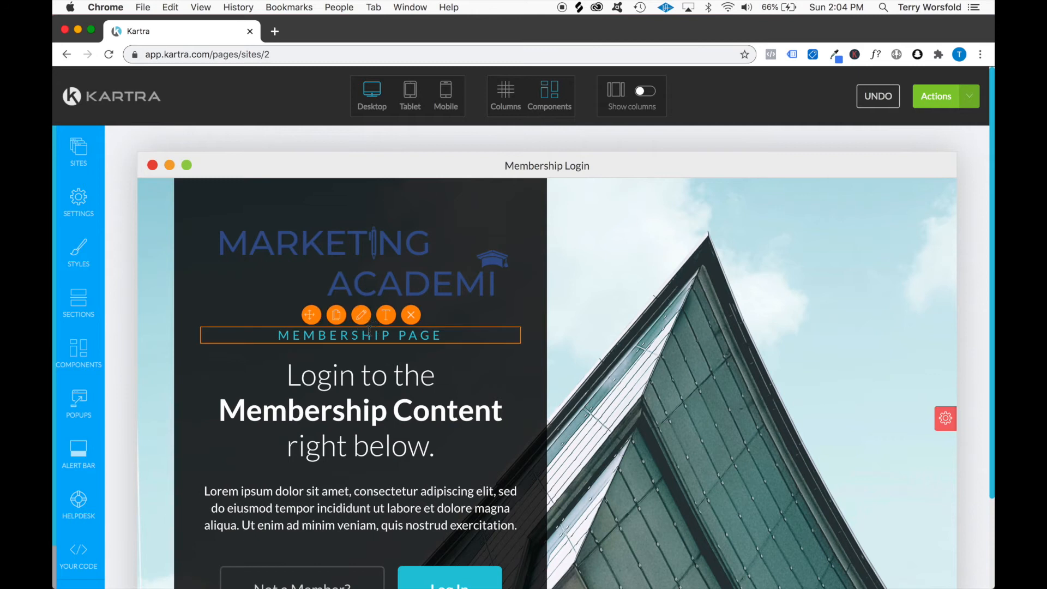
# Delete the "Membership Page" subheading and the Lorem ipsum paragraph from the login panel
pyautogui.click(410, 315)
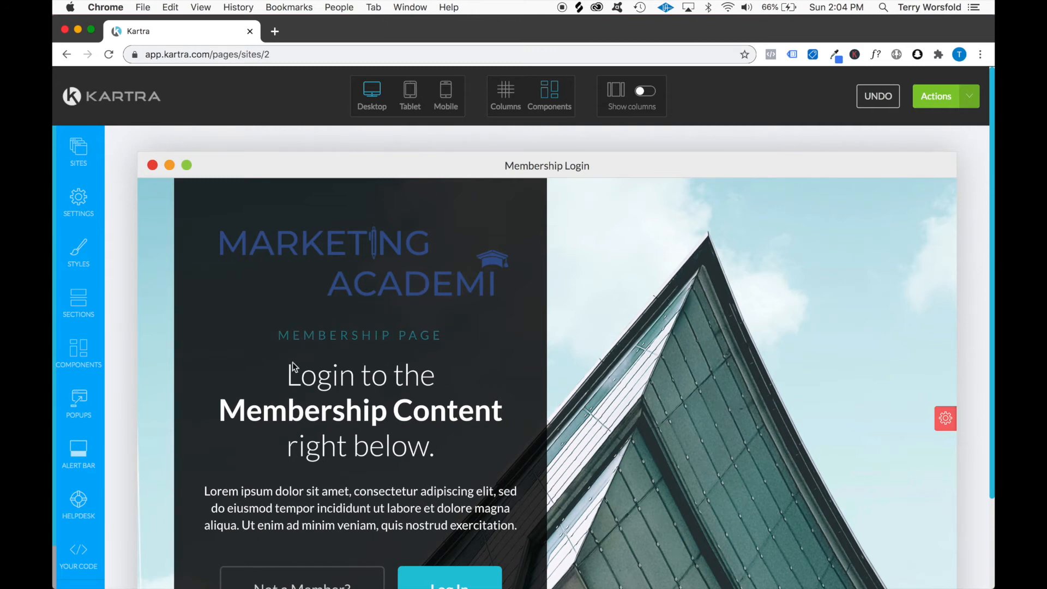
pyautogui.scroll(-3, 382, 375)
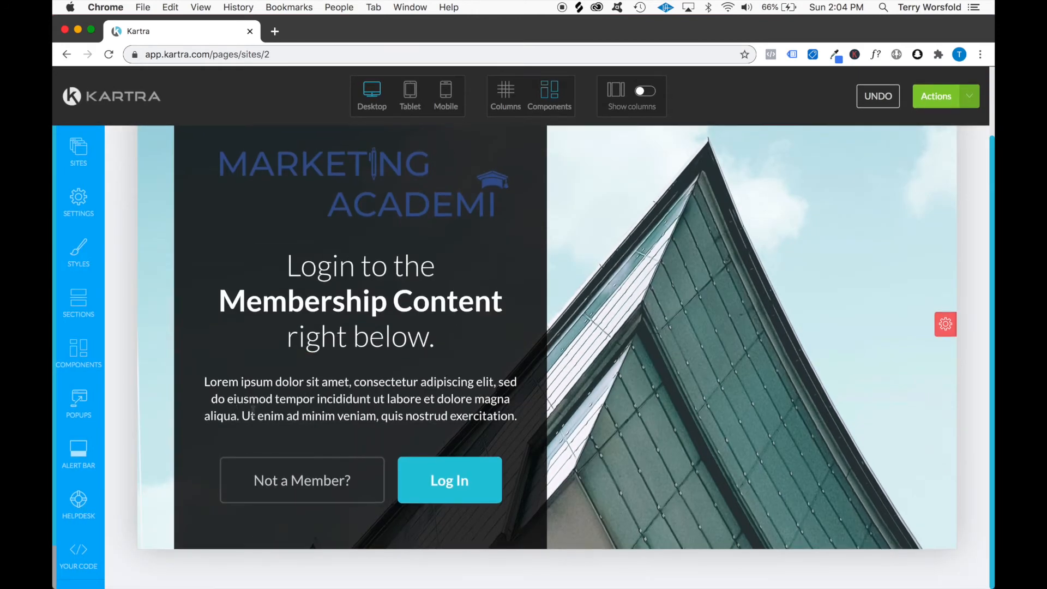
pyautogui.moveTo(411, 385)
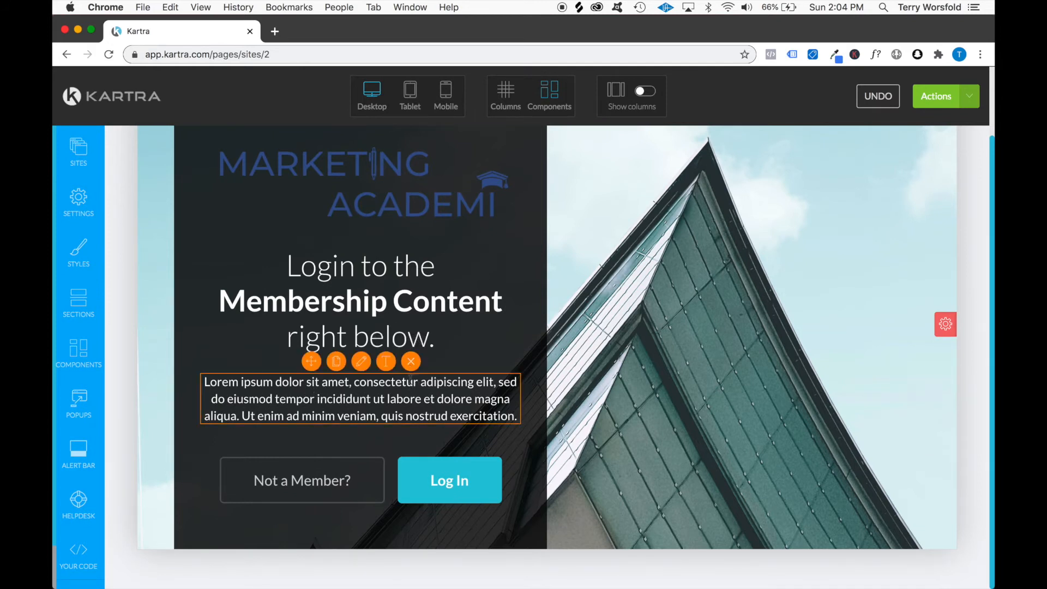
pyautogui.click(410, 365)
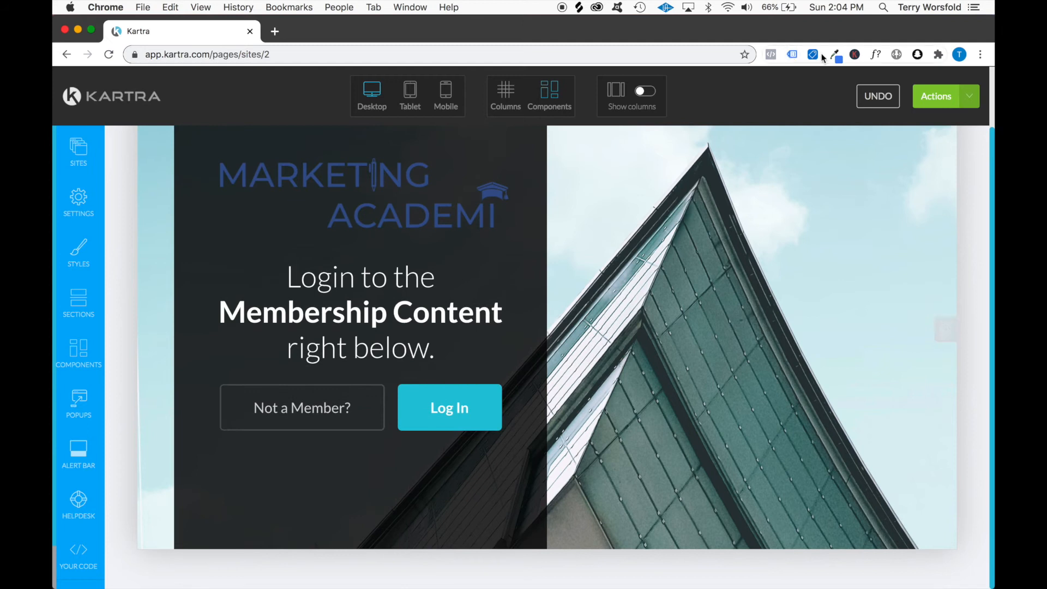
# Sample the blue of the Marketing Academi logo with the Eye Dropper extension and copy its hex code 37548f
pyautogui.click(837, 57)
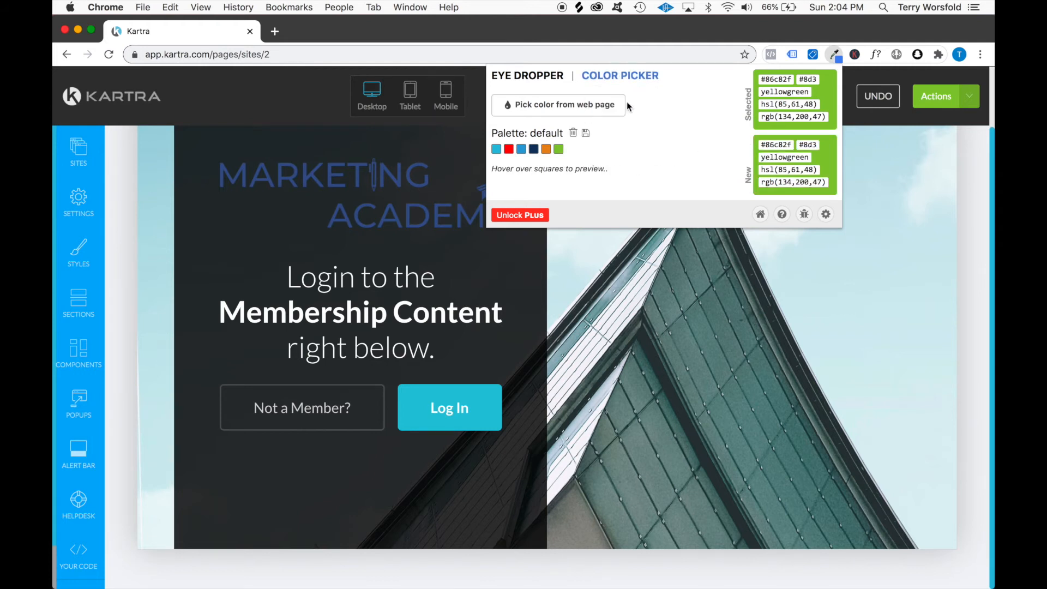
pyautogui.click(555, 98)
pyautogui.scroll(-1, 444, 369)
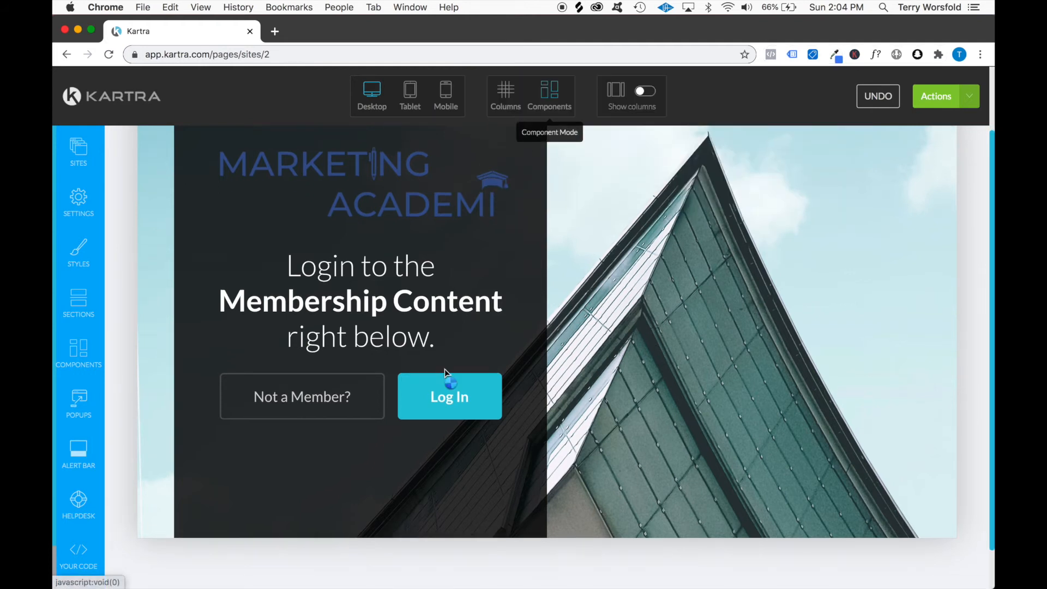
pyautogui.click(407, 159)
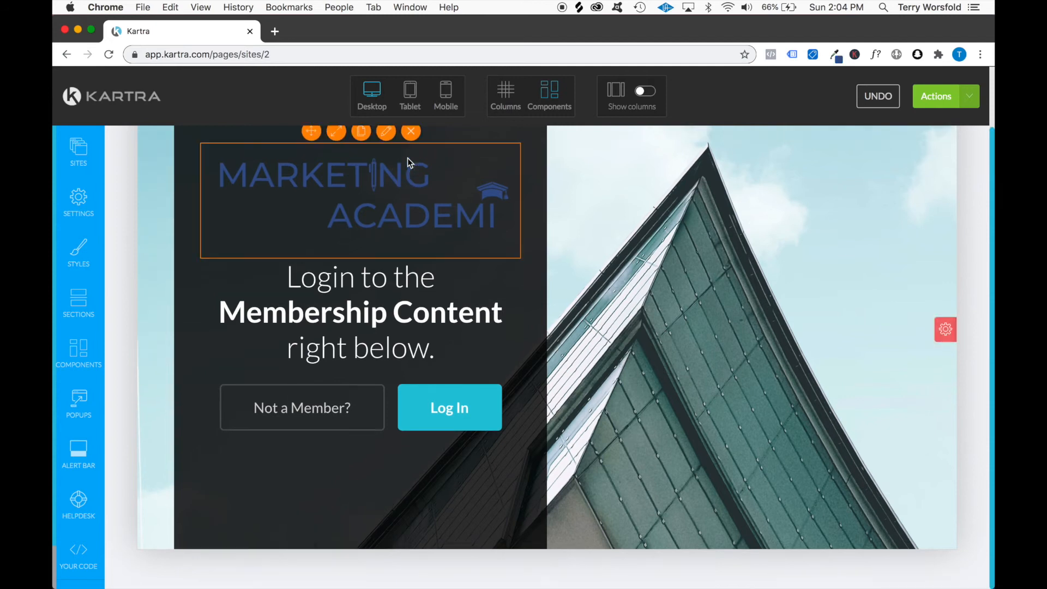
pyautogui.click(838, 60)
pyautogui.tripleClick(777, 80)
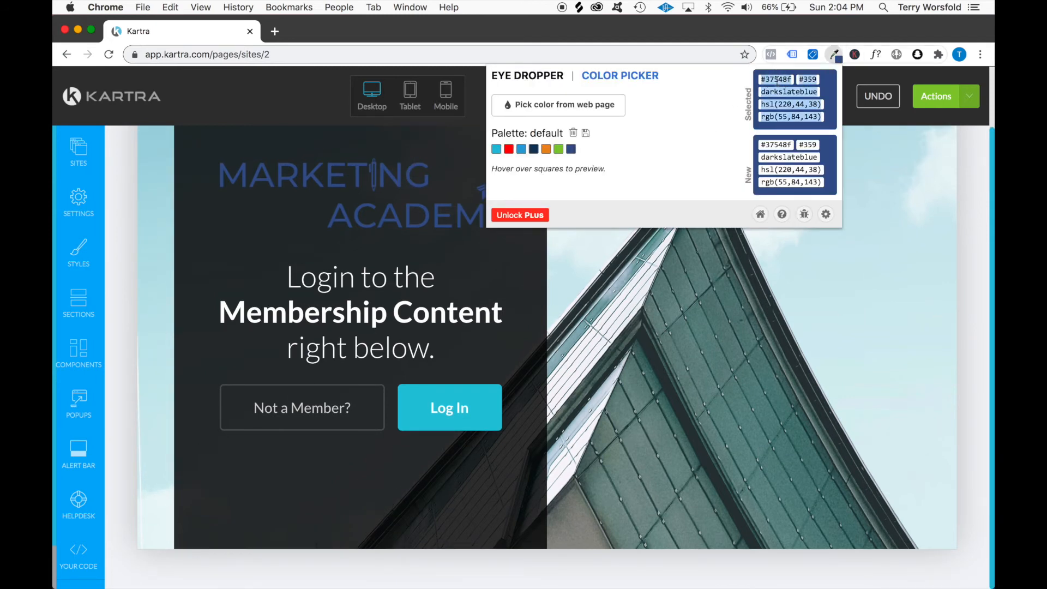
pyautogui.click(768, 82)
pyautogui.doubleClick(776, 80)
pyautogui.press('super+c')
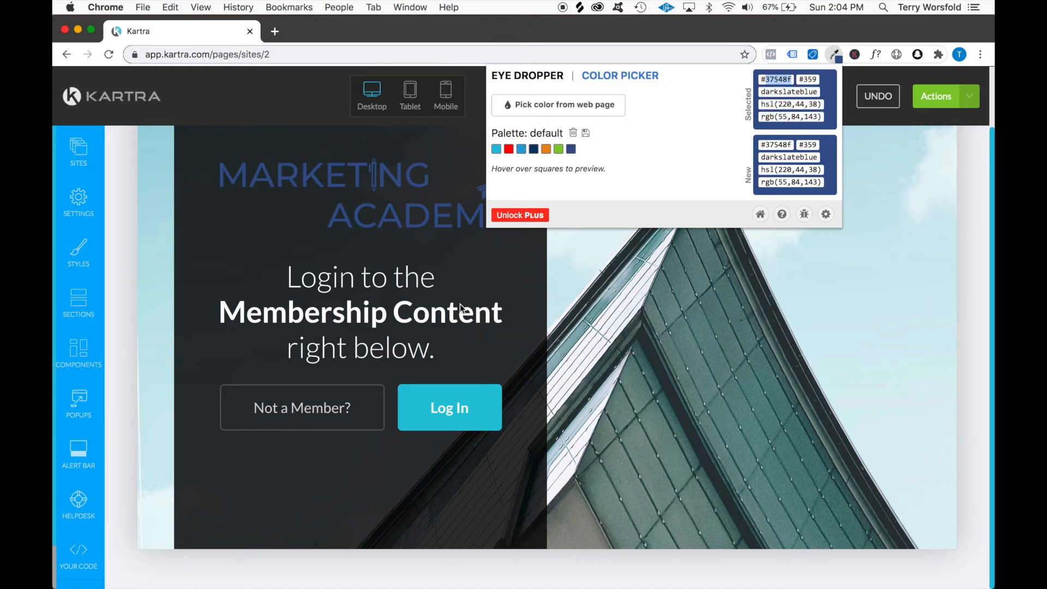
# Set the Log In button's background color to the copied logo blue, rgb(55, 84, 143), apply it and close the configuration
pyautogui.click(428, 399)
pyautogui.moveTo(466, 408)
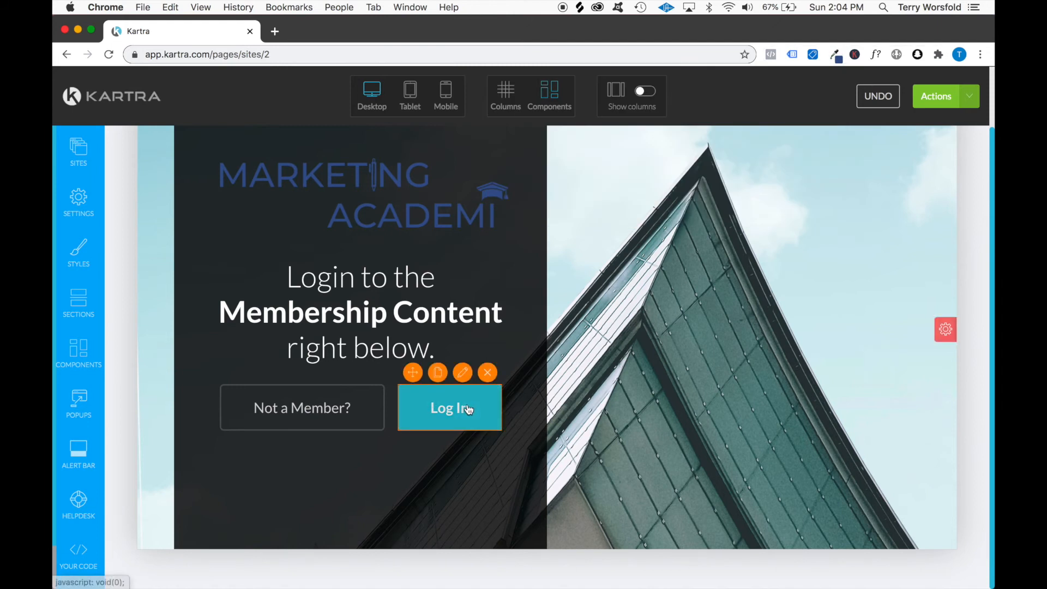
pyautogui.click(463, 374)
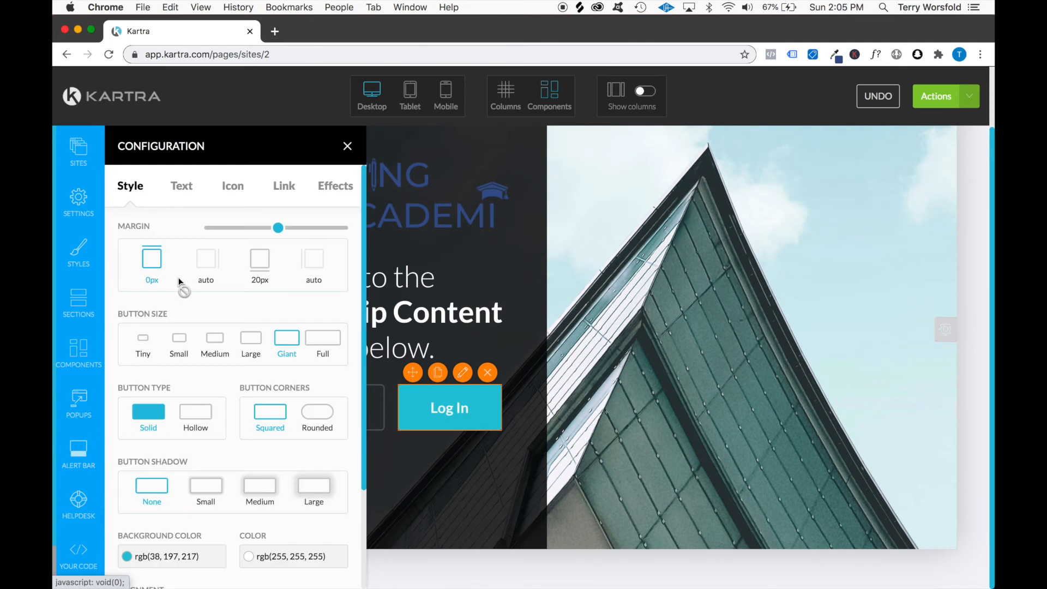
pyautogui.scroll(-3, 217, 292)
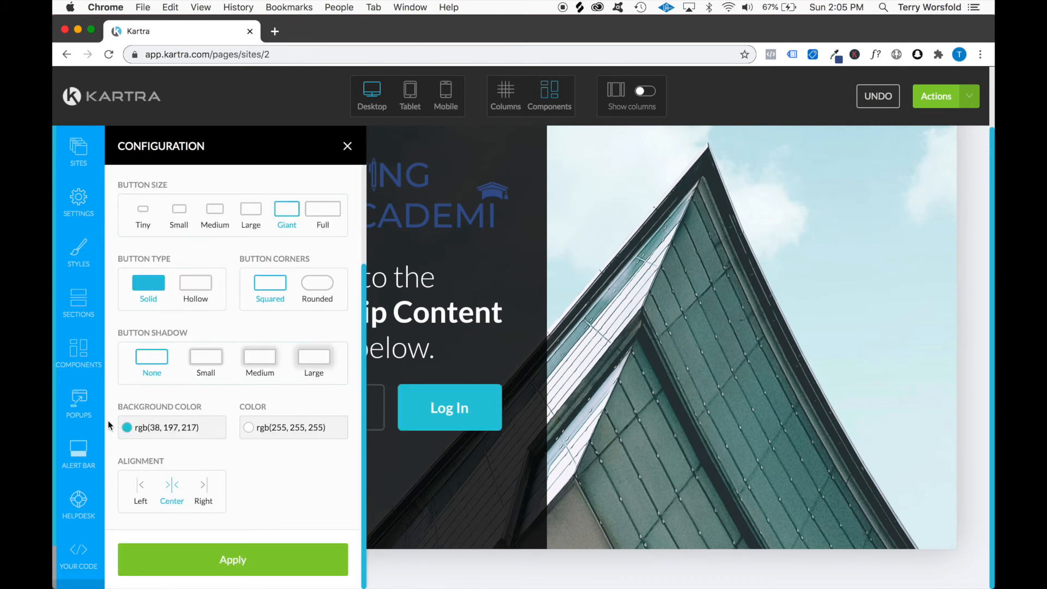
pyautogui.click(155, 428)
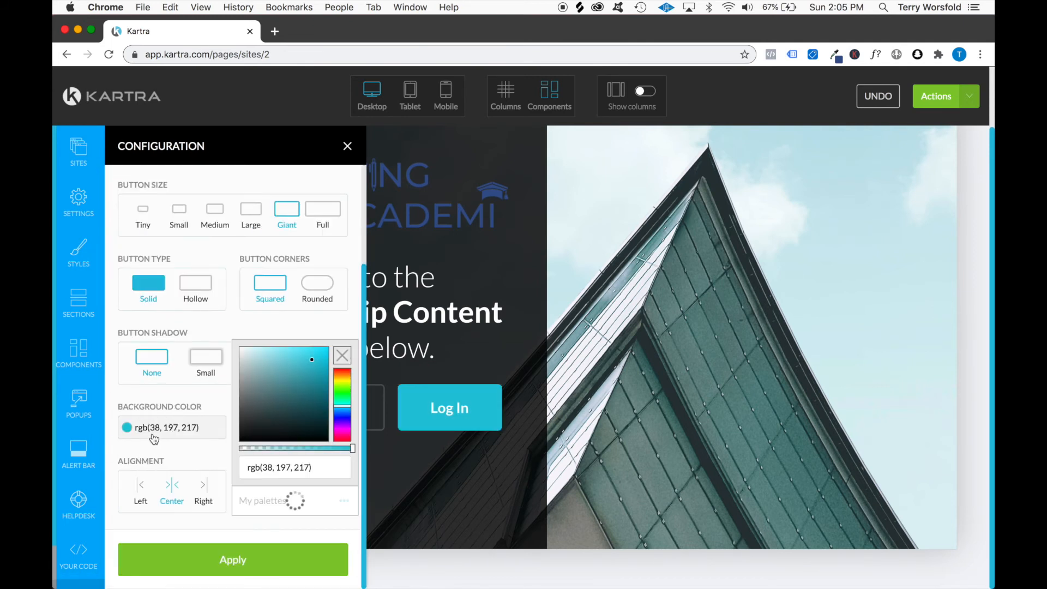
pyautogui.click(330, 467)
pyautogui.press('super+a')
pyautogui.press('super+v')
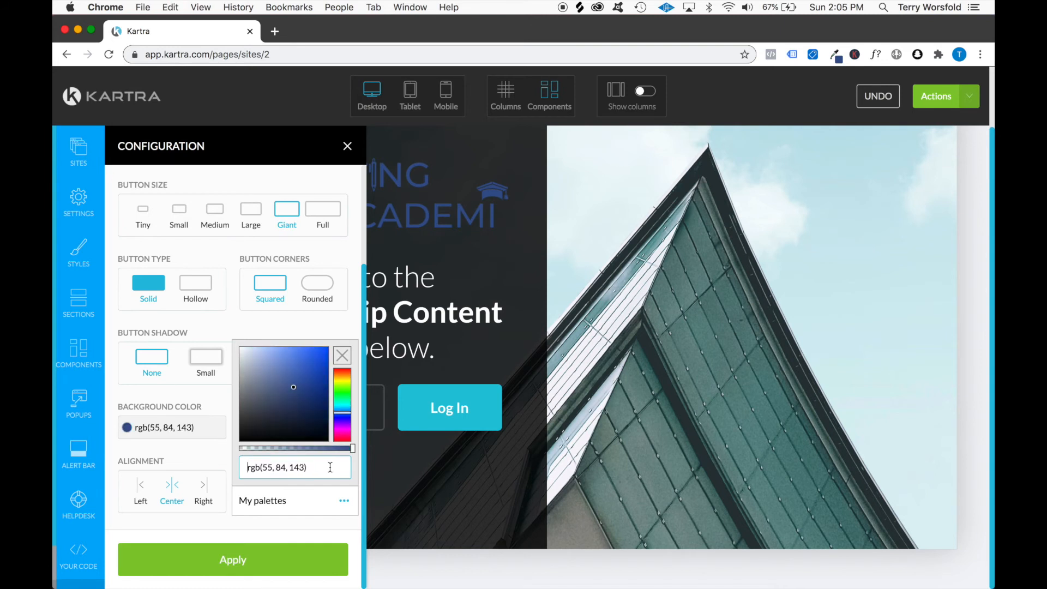
pyautogui.click(265, 562)
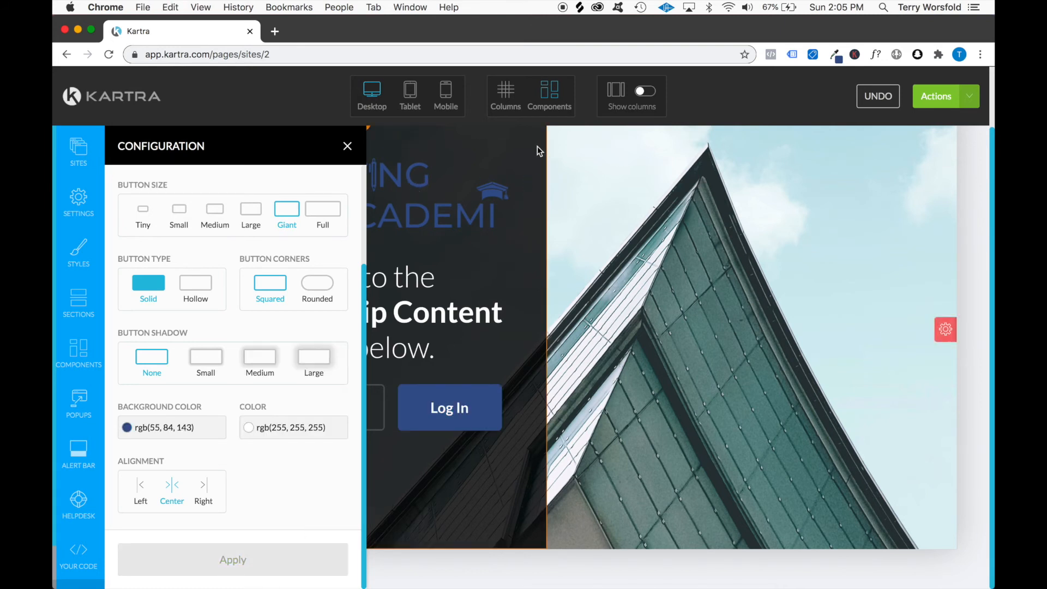
pyautogui.click(348, 148)
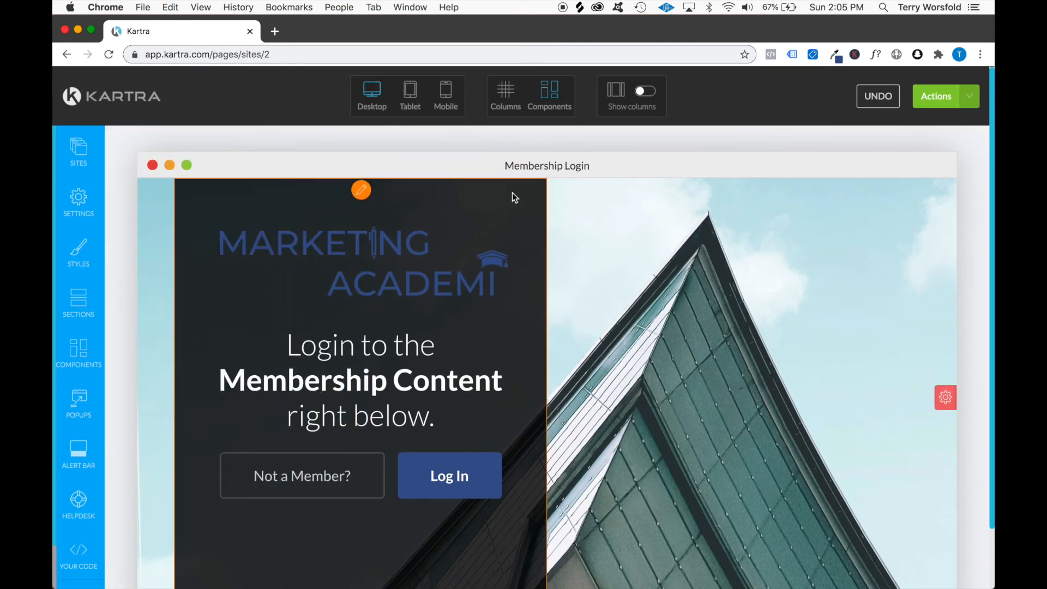
# Change the login panel's background color to semi-transparent white, rgba(255, 255, 255, 0.8), and apply it
pyautogui.click(362, 189)
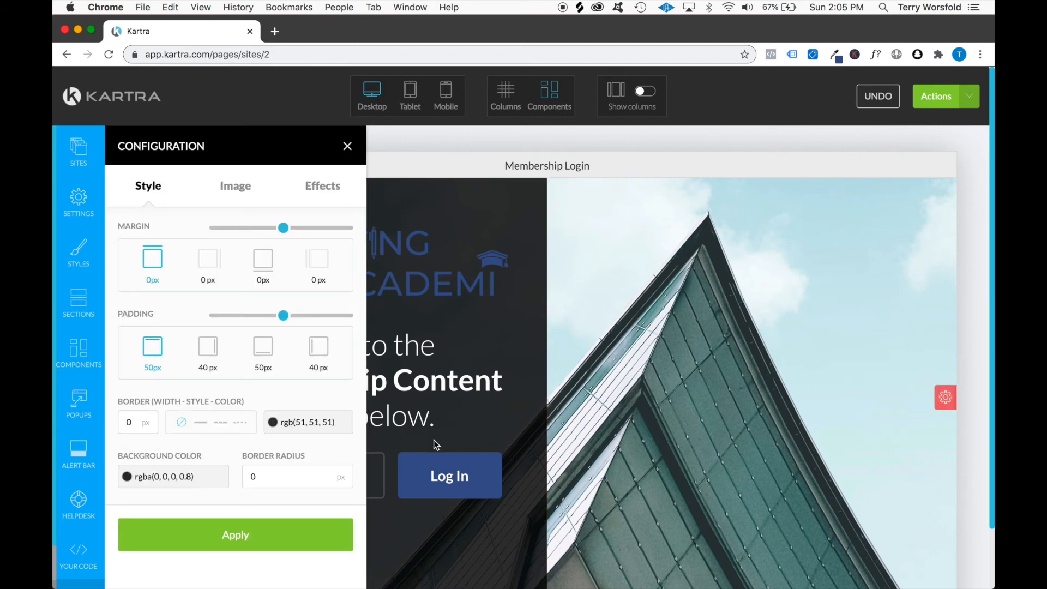
pyautogui.click(170, 475)
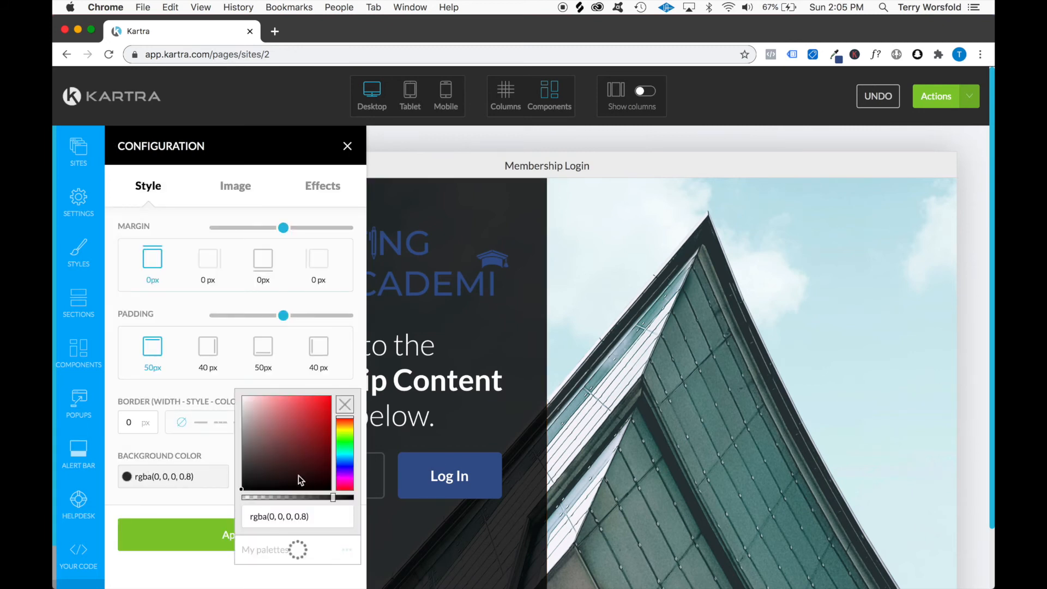
pyautogui.moveTo(238, 488); pyautogui.dragTo(241, 466)
pyautogui.click(243, 435)
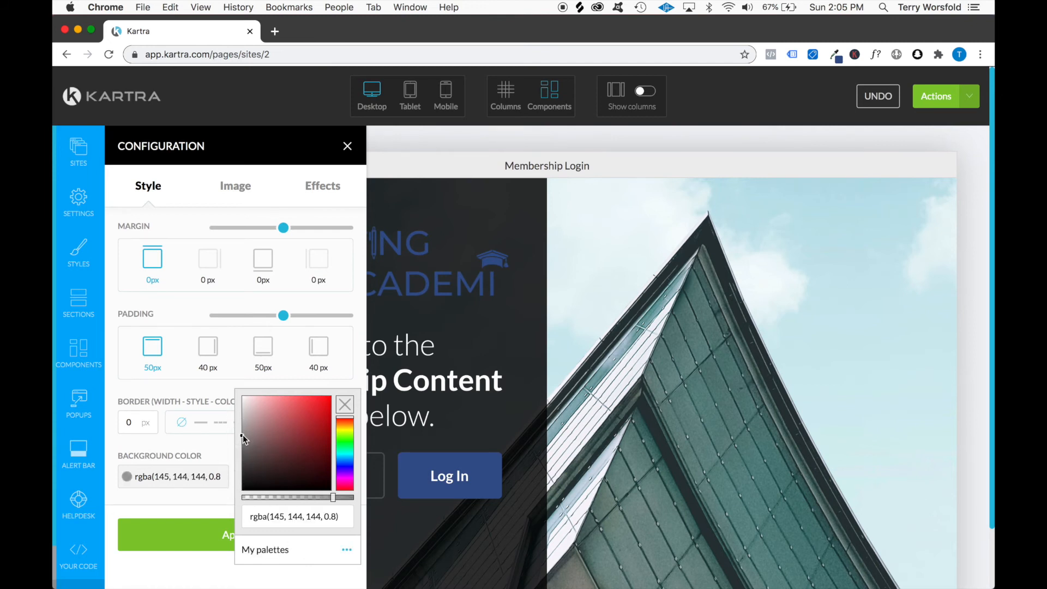
pyautogui.moveTo(242, 435)
pyautogui.mouseDown()
pyautogui.moveTo(245, 401)
pyautogui.moveTo(236, 394)
pyautogui.mouseUp()
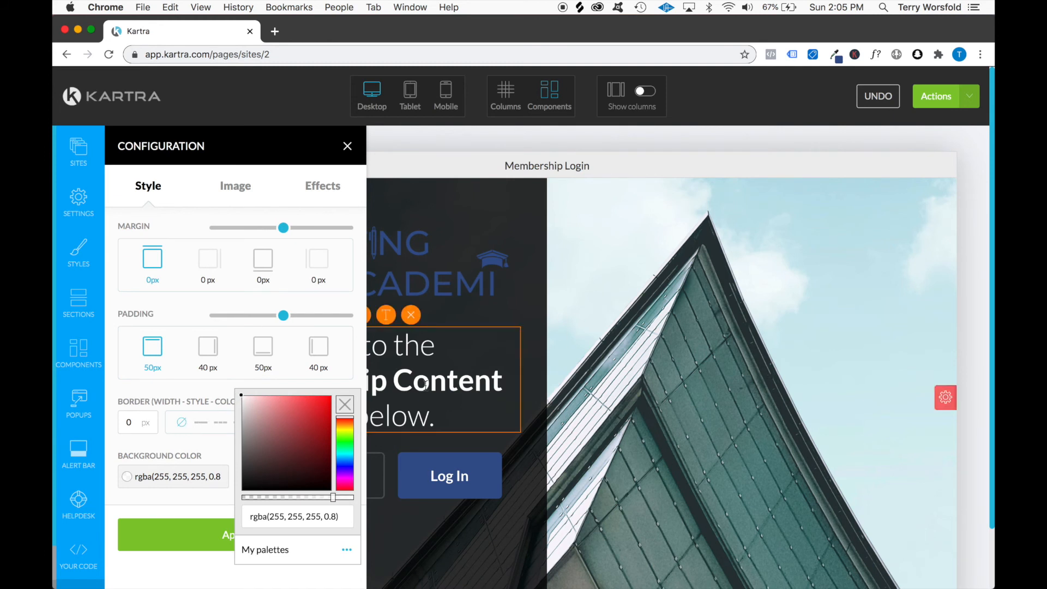
pyautogui.click(208, 541)
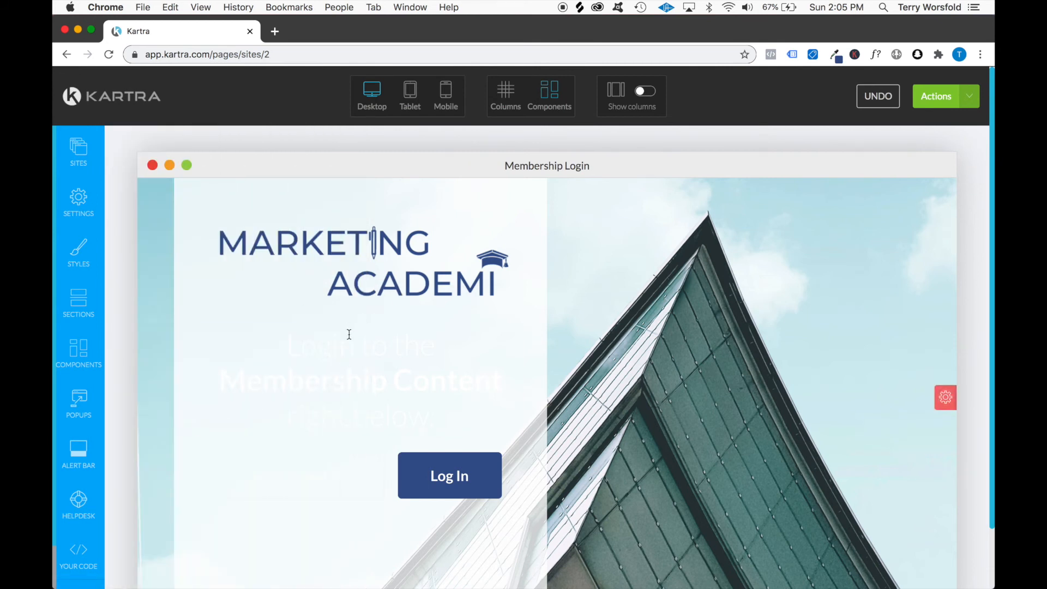
# Change the text color of the entire "Login to the Membership Content right below." headline to black
pyautogui.click(384, 322)
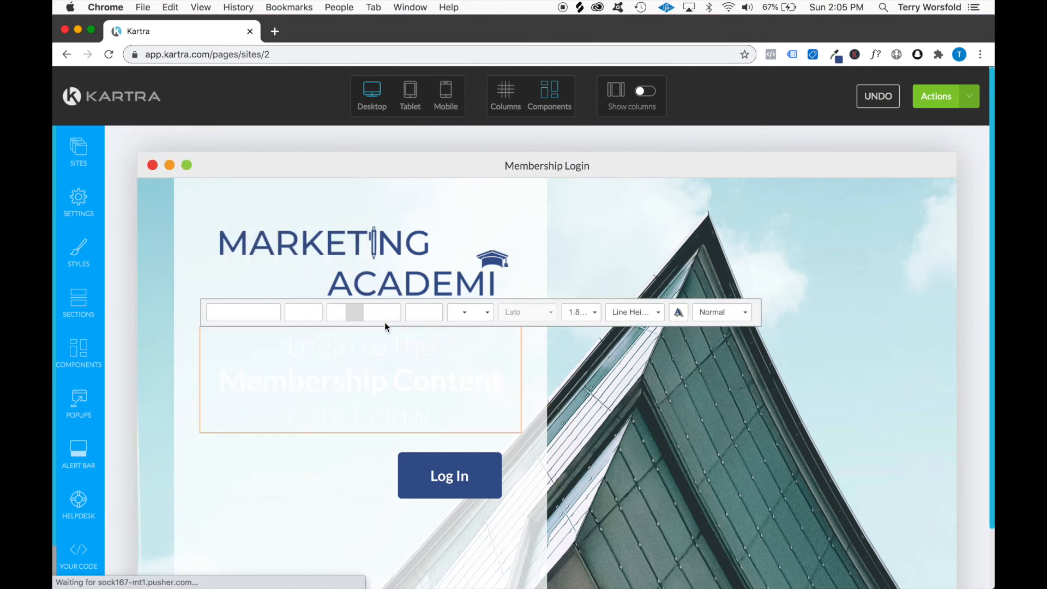
pyautogui.click(296, 390)
pyautogui.press('super+a')
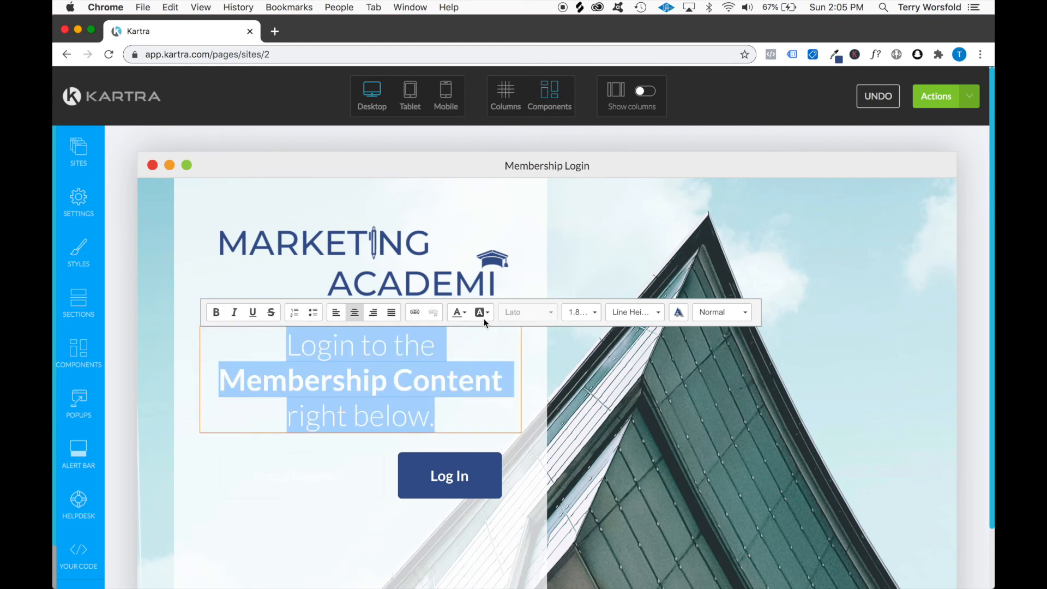
pyautogui.click(465, 312)
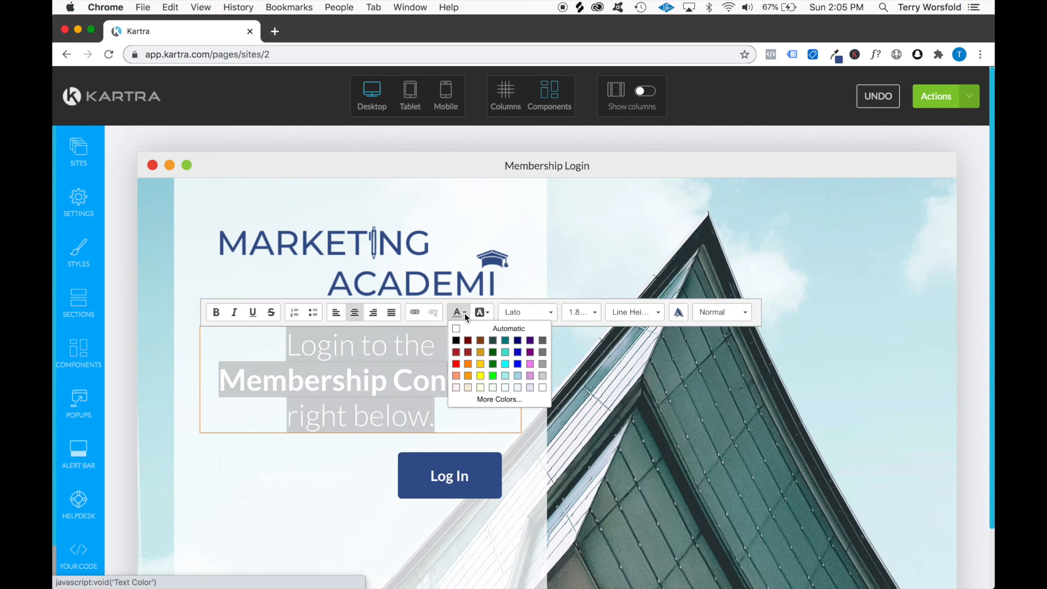
pyautogui.click(456, 341)
pyautogui.click(320, 484)
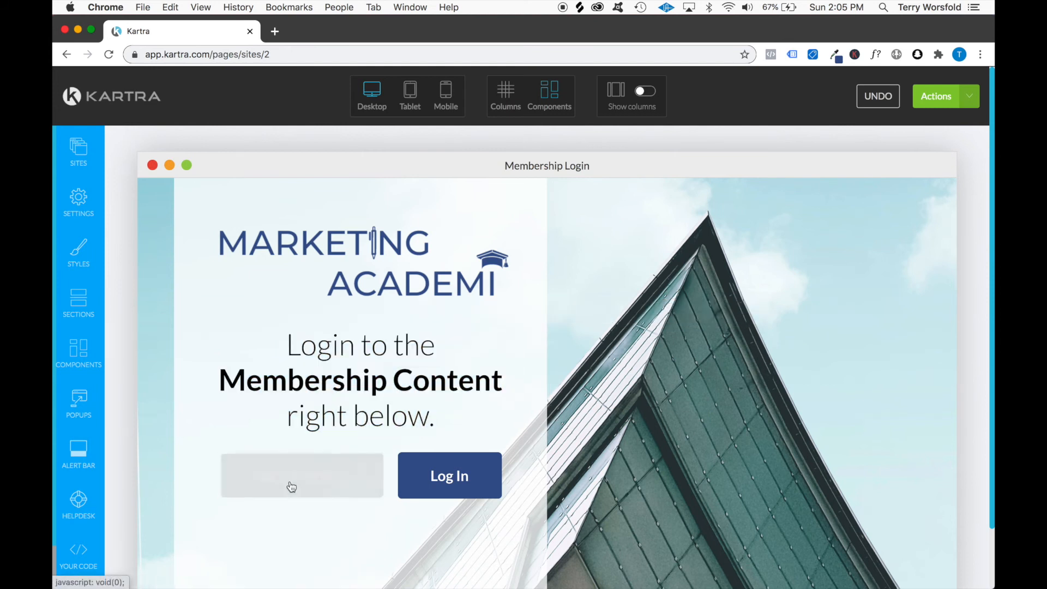
# Set the "Not a Member?" button's background color to rgba(0, 0, 0, 0), apply it and close the configuration
pyautogui.moveTo(292, 486)
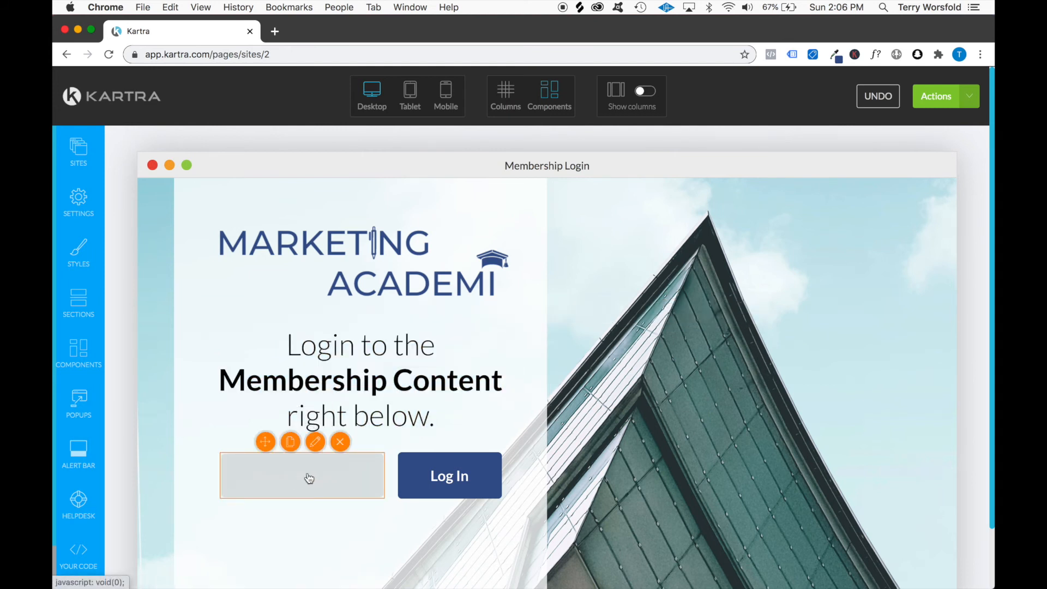
pyautogui.click(315, 441)
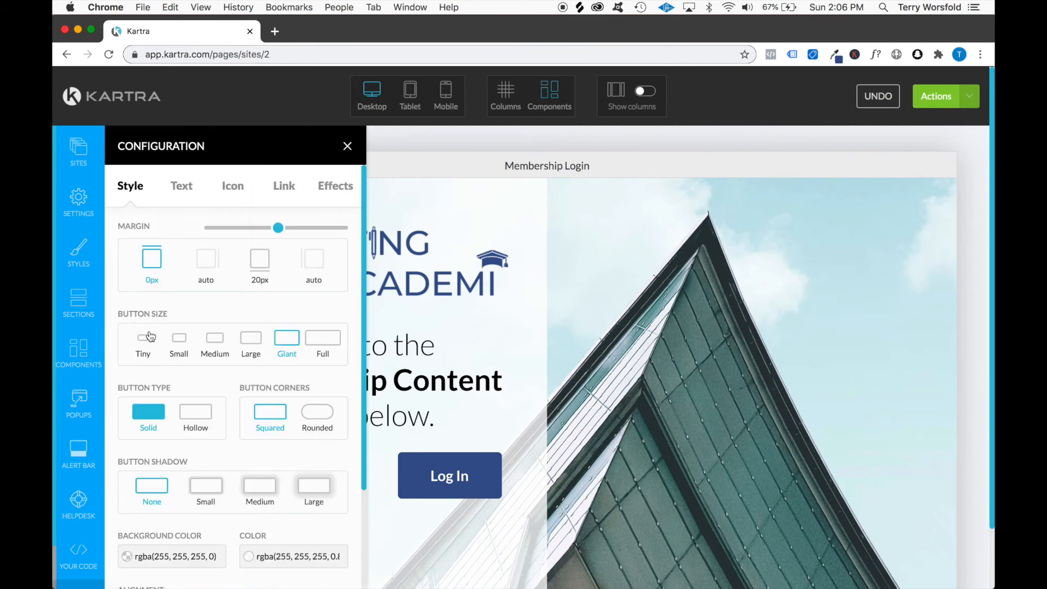
pyautogui.scroll(-3, 219, 434)
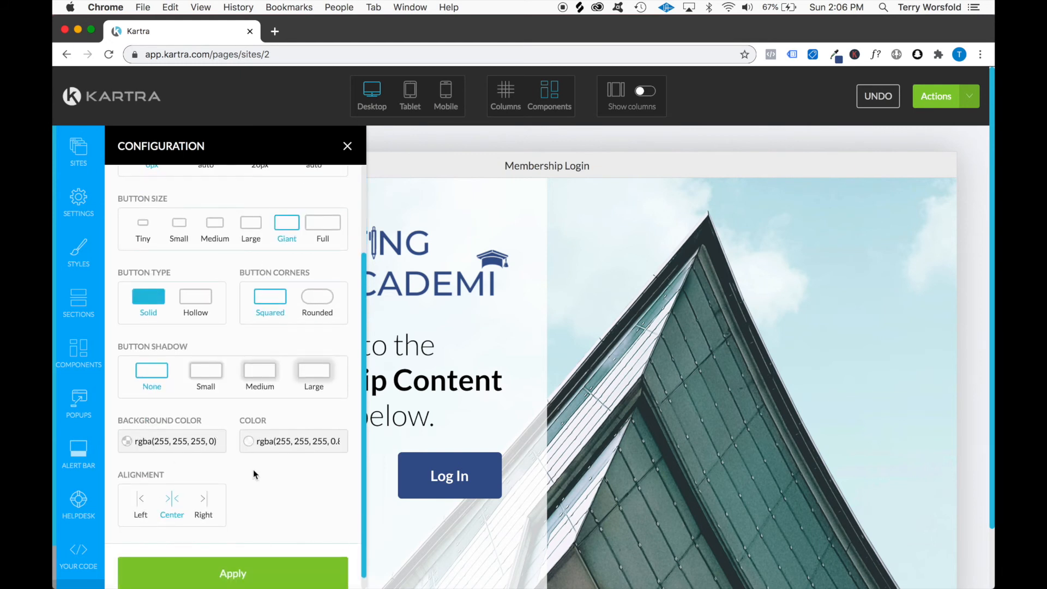
pyautogui.click(179, 446)
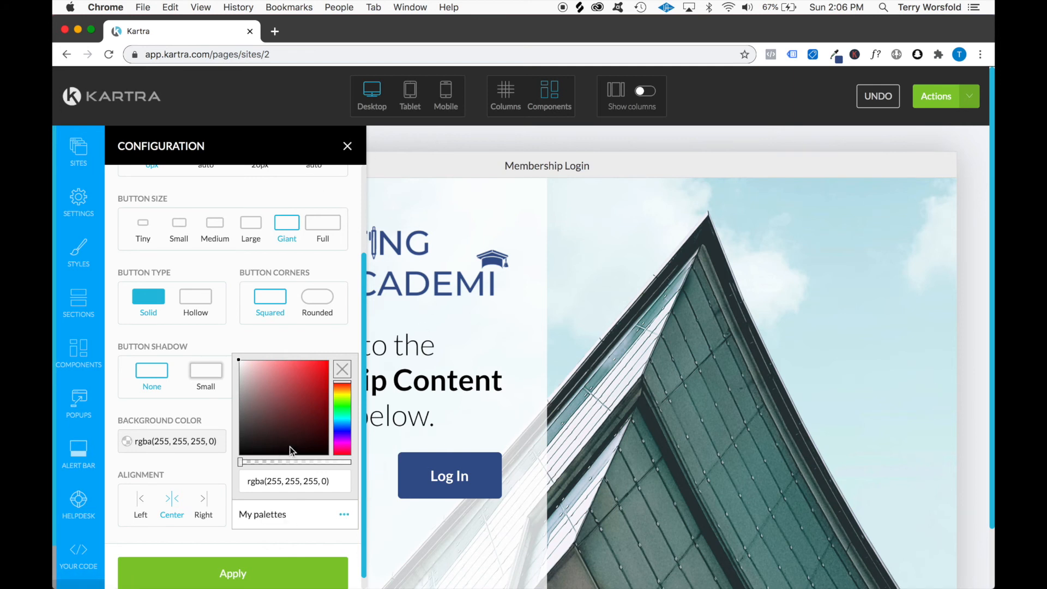
pyautogui.moveTo(290, 446)
pyautogui.mouseDown()
pyautogui.moveTo(327, 445)
pyautogui.moveTo(330, 457)
pyautogui.mouseUp()
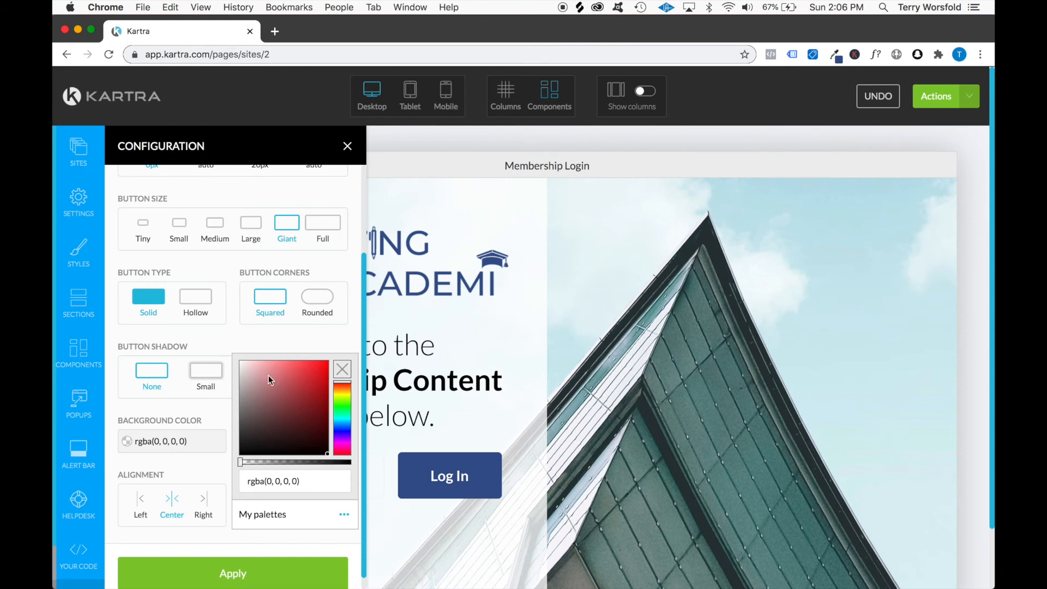
pyautogui.click(252, 559)
pyautogui.click(348, 147)
# Raise the "Not a Member?" button's background opacity to full for solid black, rgb(0, 0, 0), apply it and close the configuration
pyautogui.moveTo(353, 484)
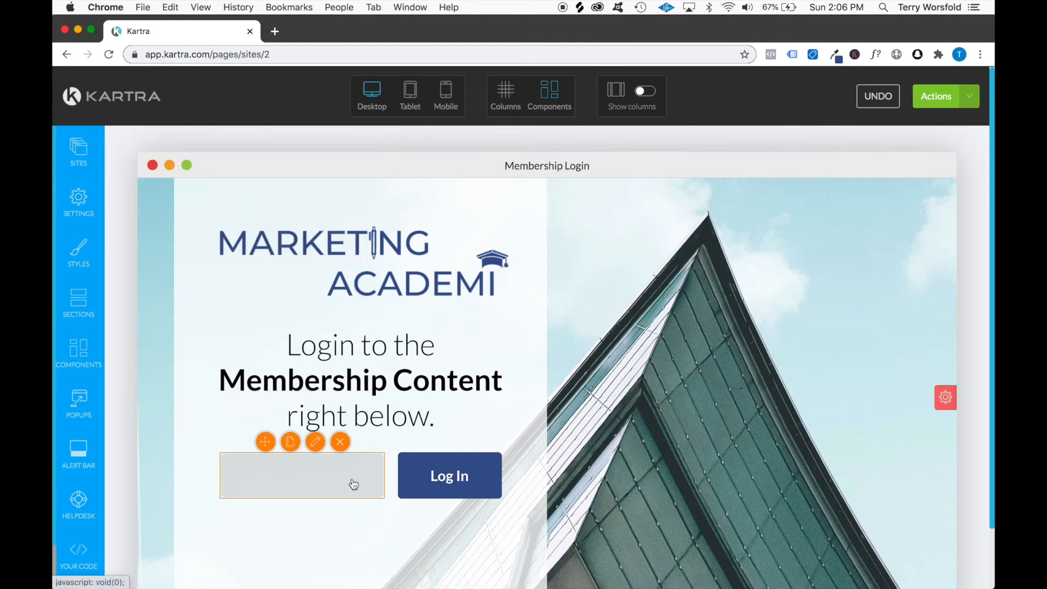
pyautogui.click(289, 441)
pyautogui.click(160, 428)
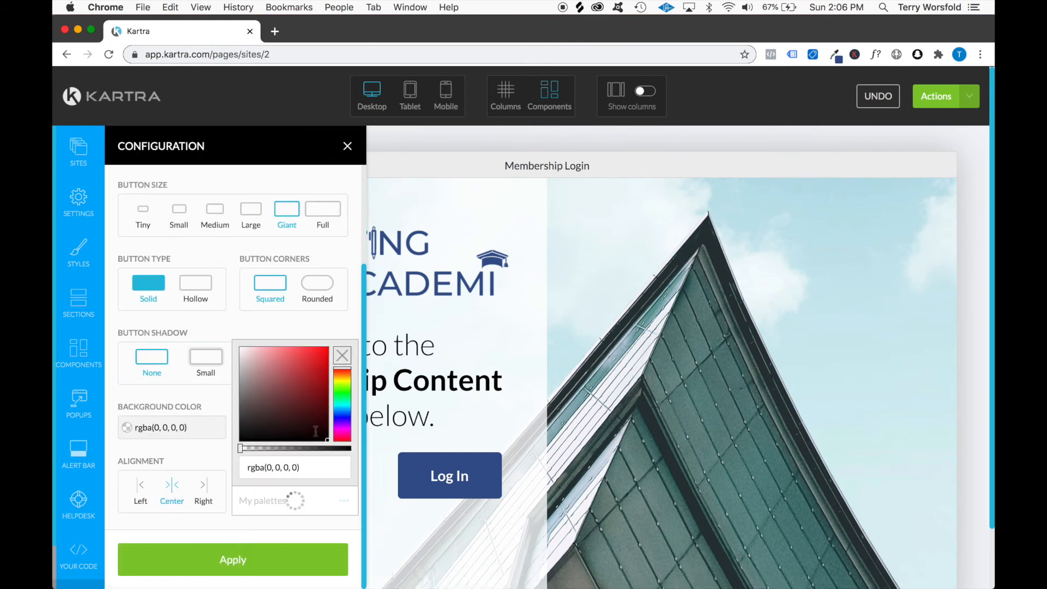
pyautogui.moveTo(242, 448); pyautogui.dragTo(353, 454)
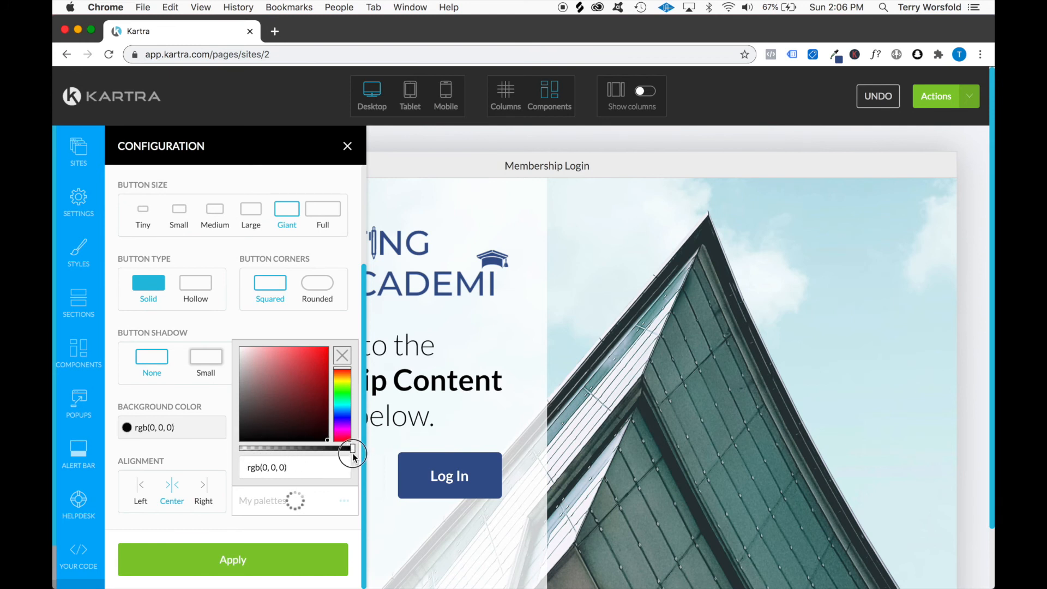
pyautogui.click(240, 560)
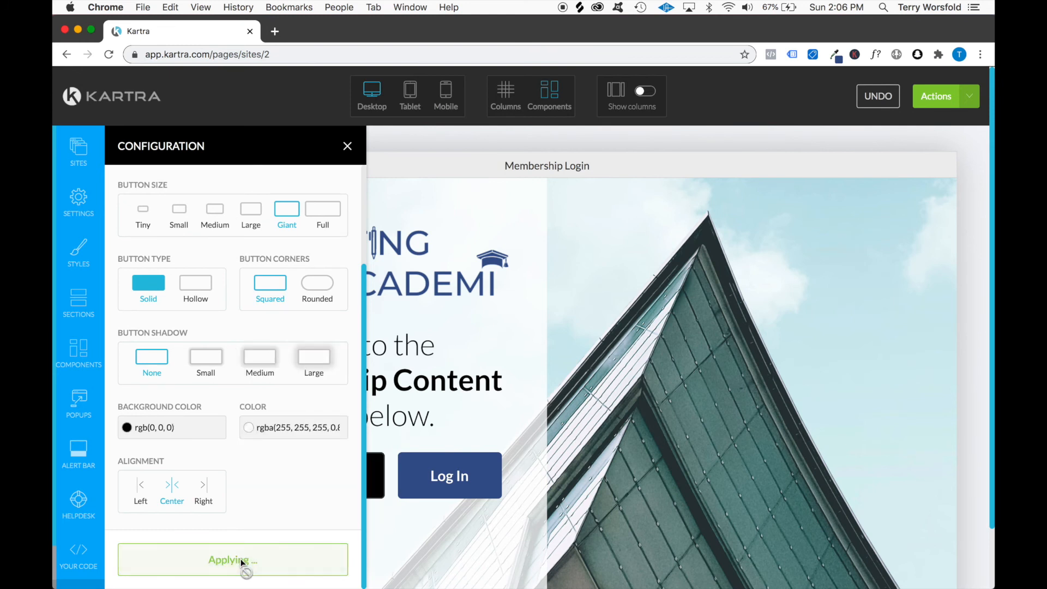
pyautogui.click(347, 148)
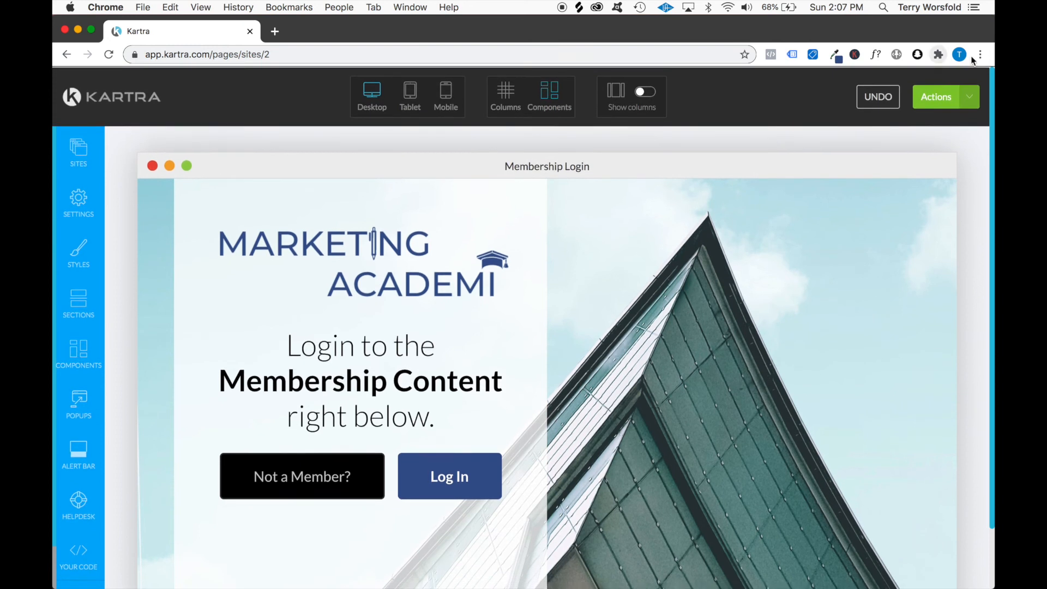
pyautogui.click(969, 97)
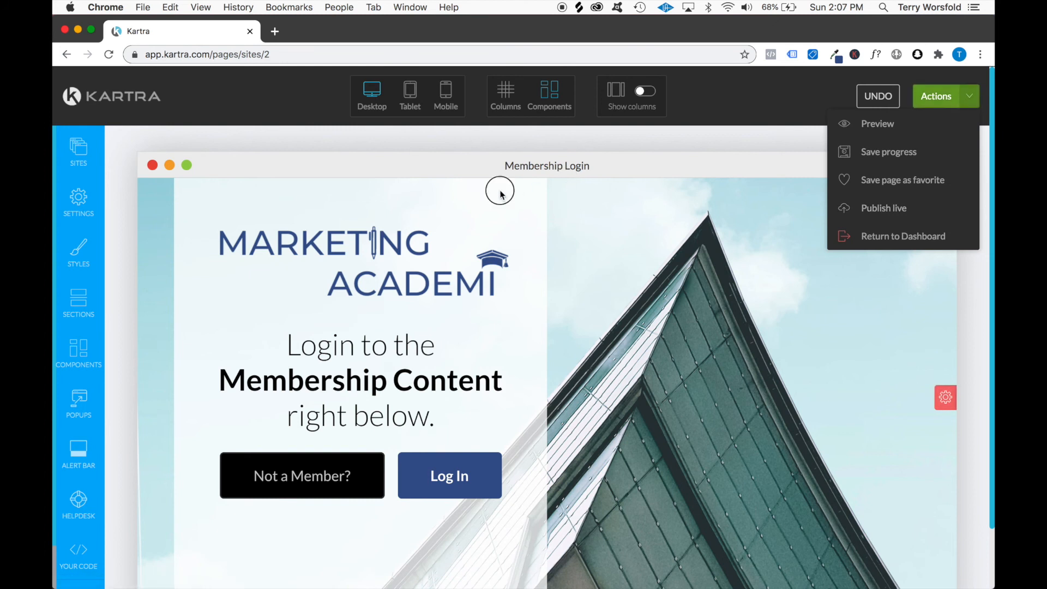
pyautogui.click(360, 191)
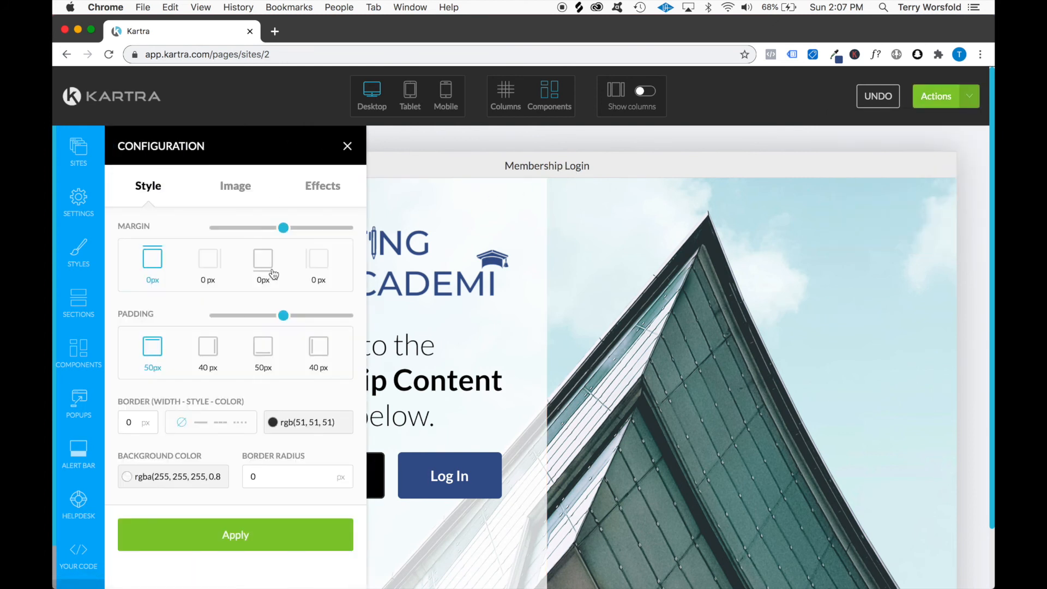
pyautogui.click(308, 423)
pyautogui.click(437, 196)
# Change the login panel's background color to semi-transparent gray, rgba(128, 124, 124, 0.8), and apply it
pyautogui.click(362, 190)
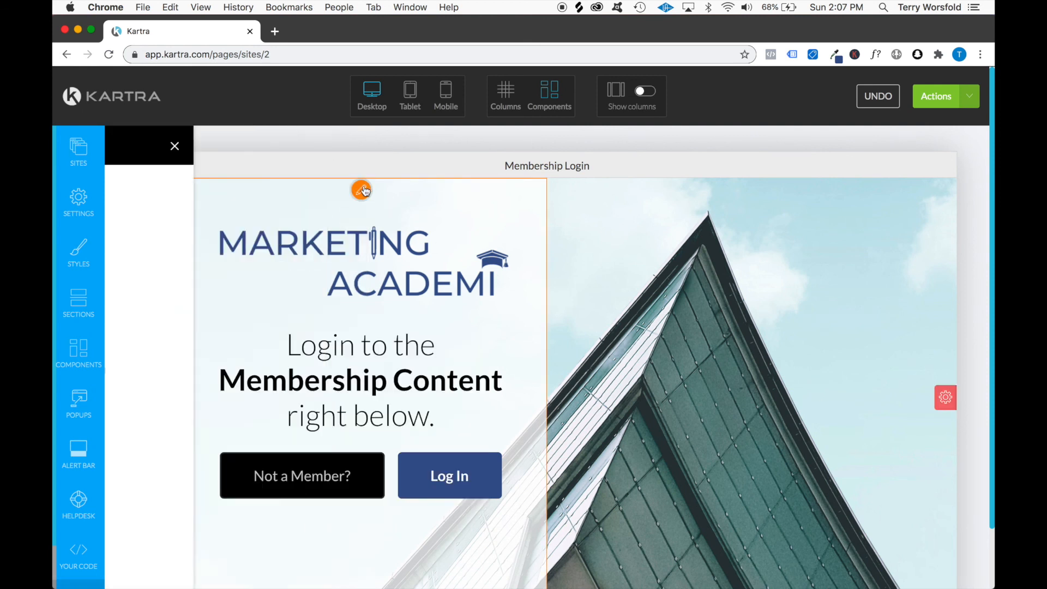
pyautogui.click(177, 479)
pyautogui.click(245, 443)
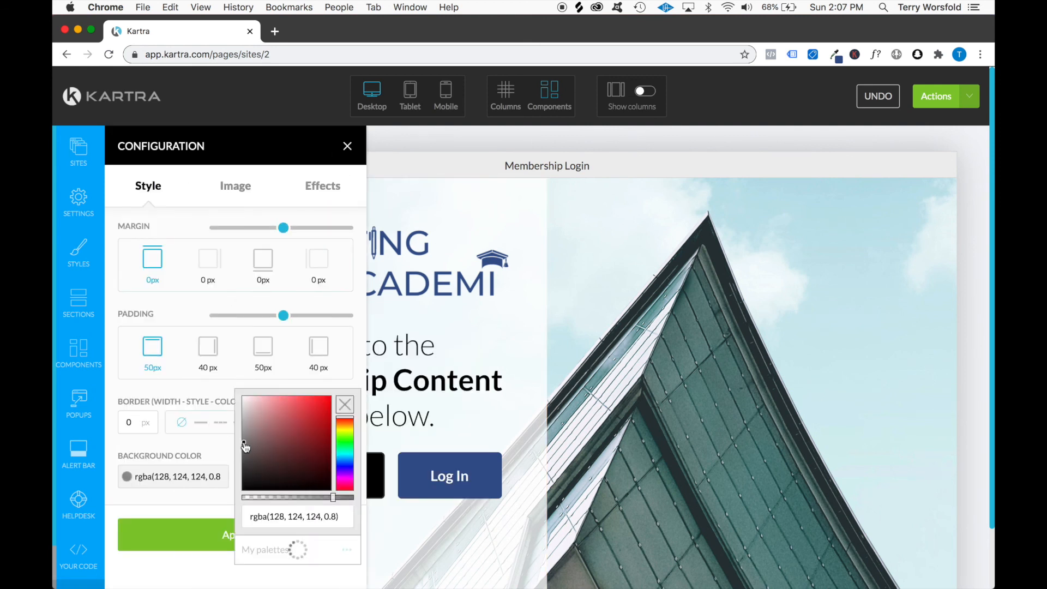
pyautogui.click(211, 534)
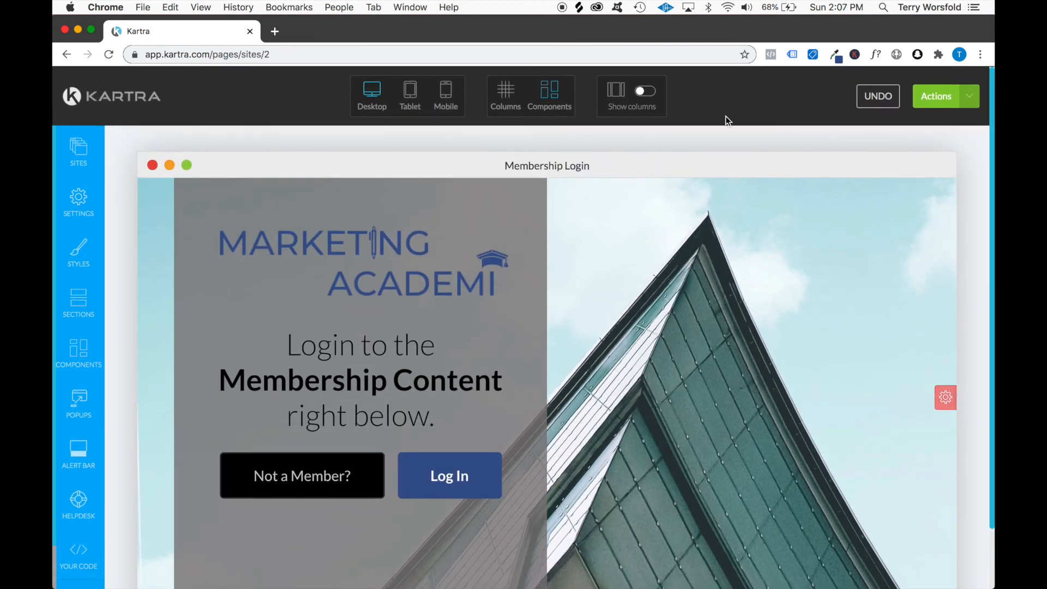
# Publish the membership login page live and get its direct page link
pyautogui.click(969, 97)
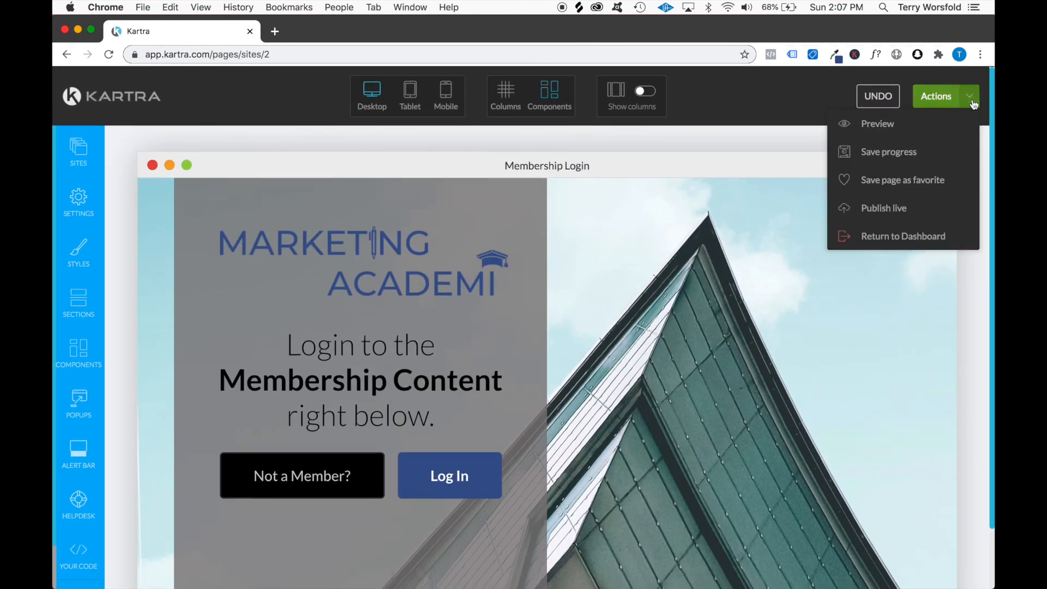
pyautogui.click(887, 206)
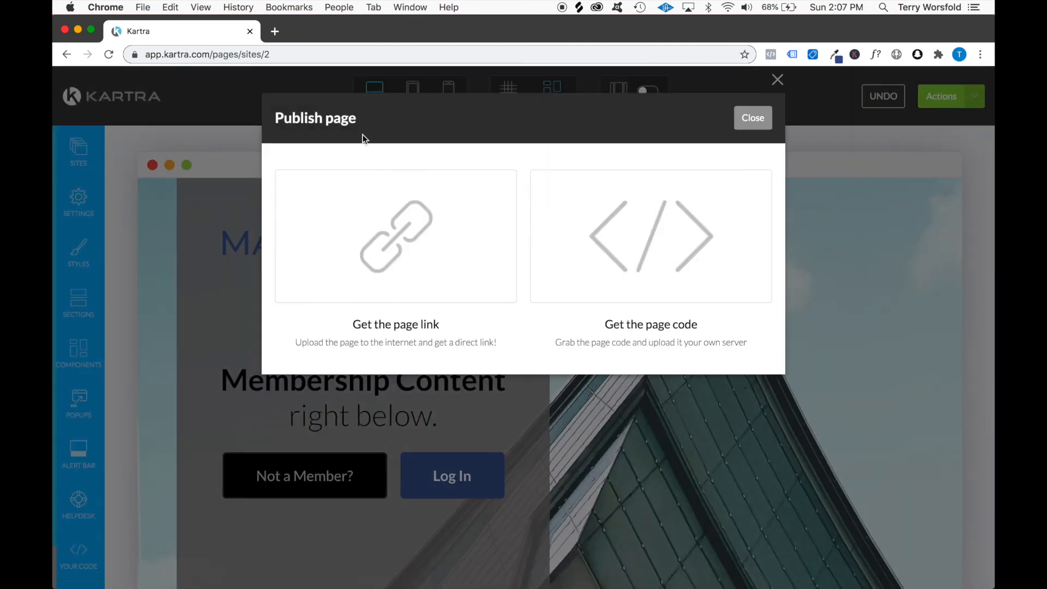
pyautogui.click(368, 249)
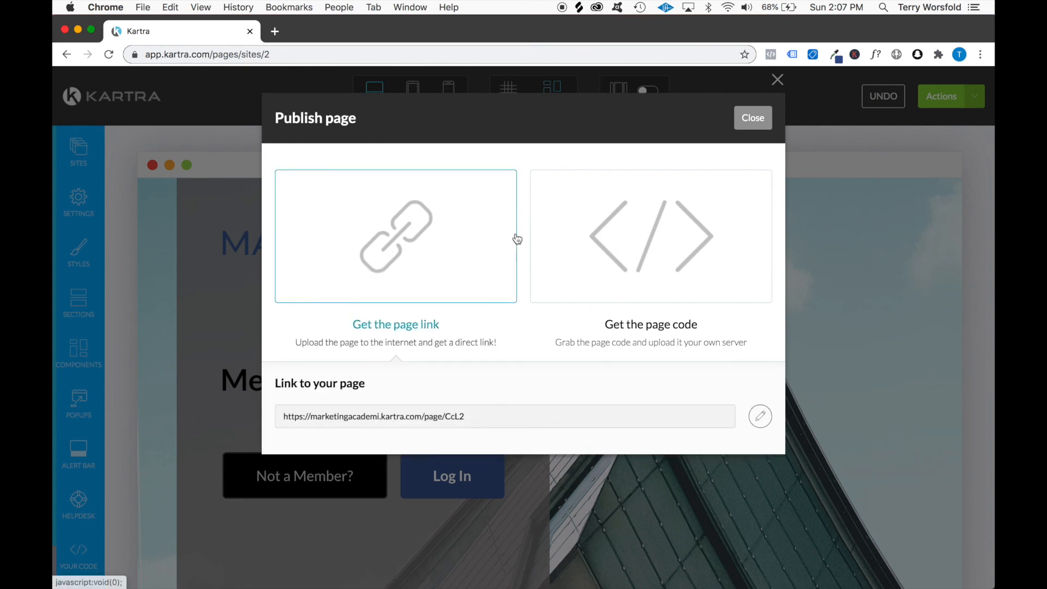
# Set the ending of the page's link to "membershiplogin", save the URL and close the publishing dialog
pyautogui.click(760, 416)
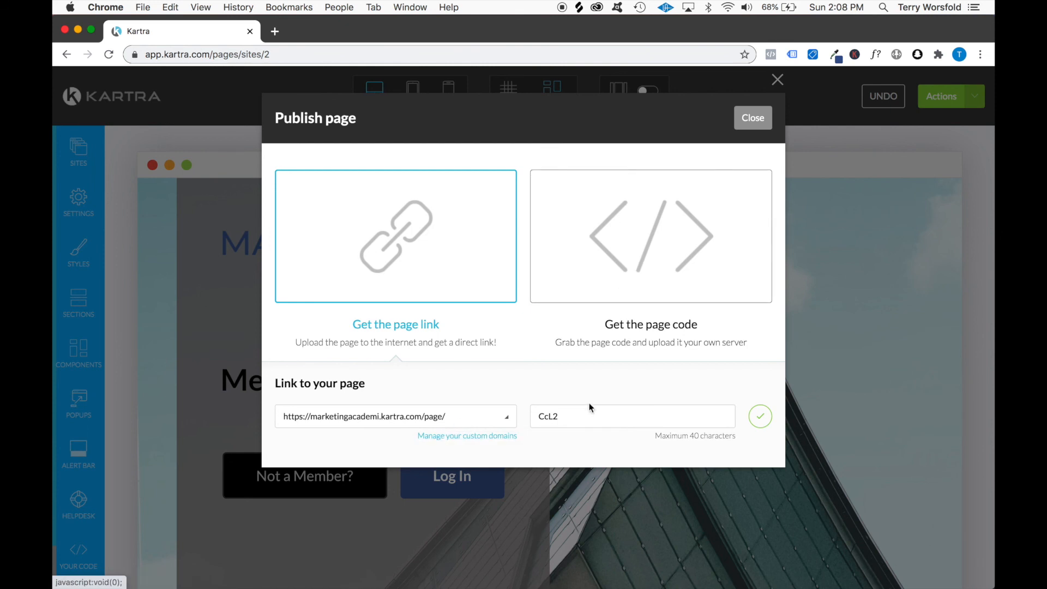
pyautogui.doubleClick(575, 417)
pyautogui.write('memberhsiplogin')
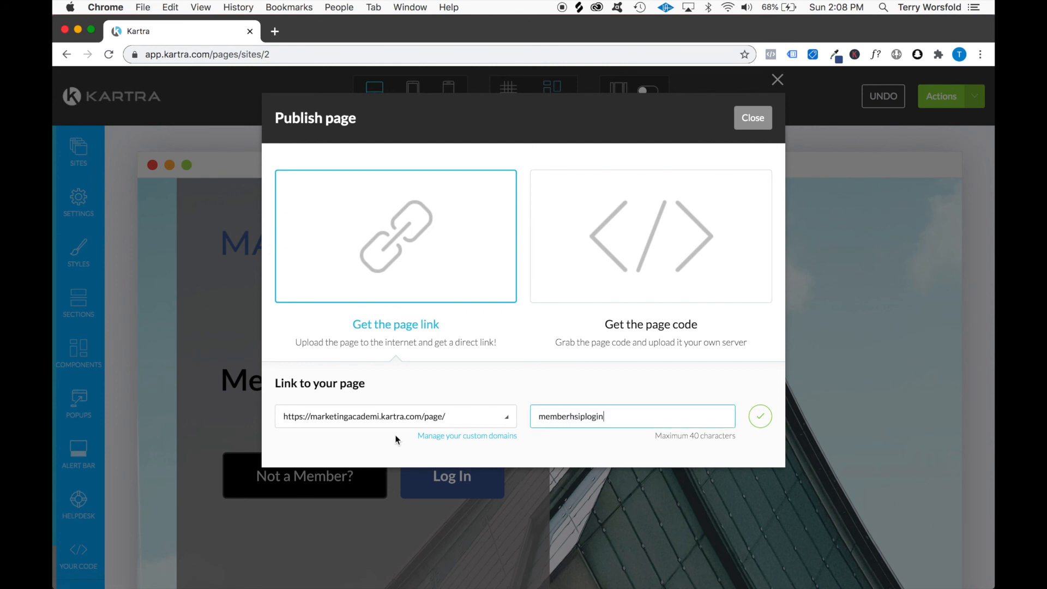
pyautogui.click(760, 417)
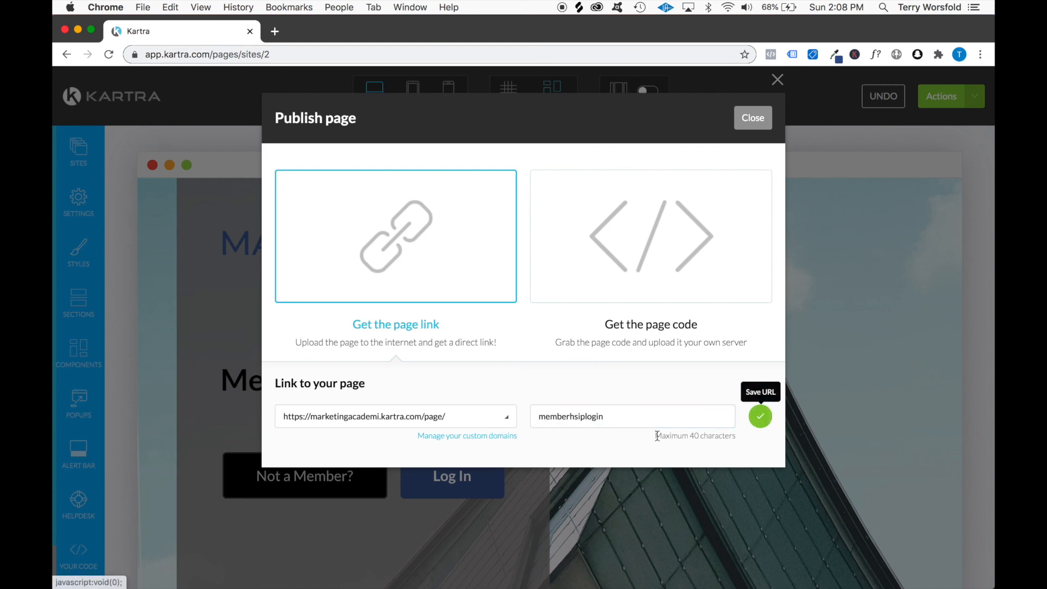
pyautogui.click(578, 416)
pyautogui.press('BackSpace')
pyautogui.press('BackSpace')
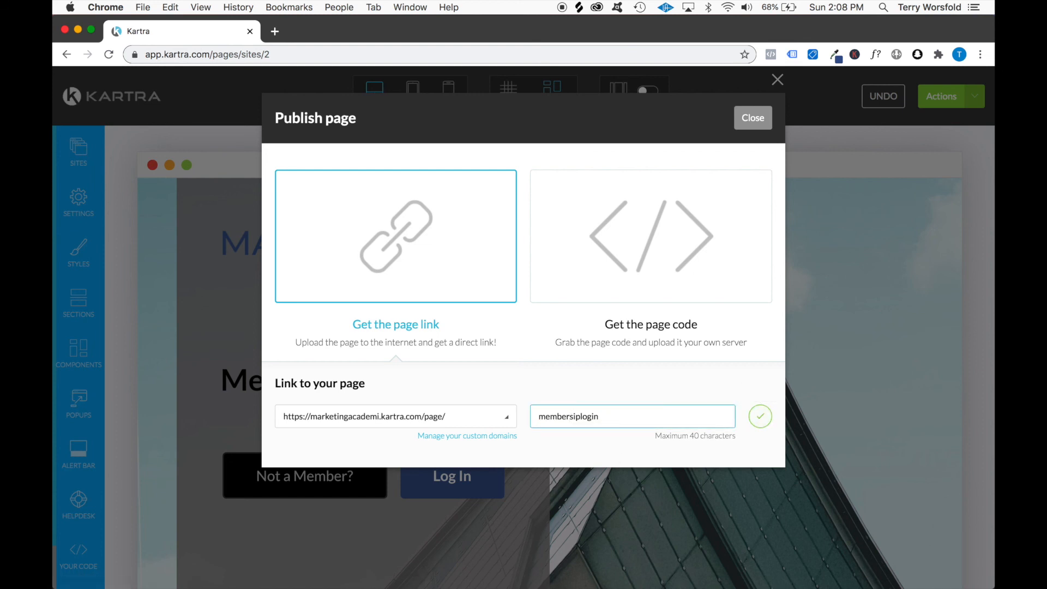
pyautogui.write('sh')
pyautogui.click(760, 417)
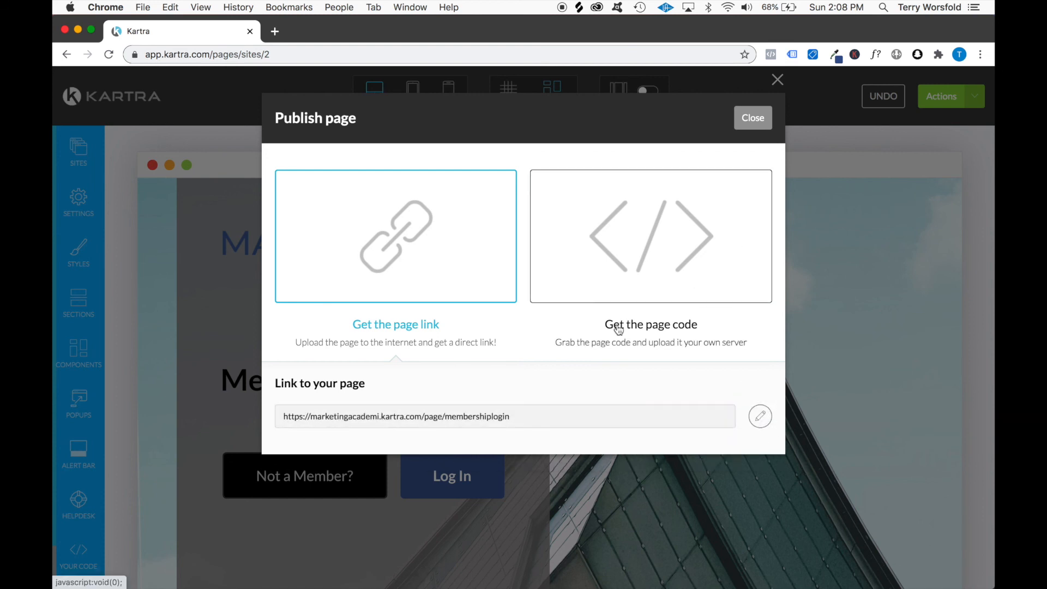
pyautogui.click(745, 126)
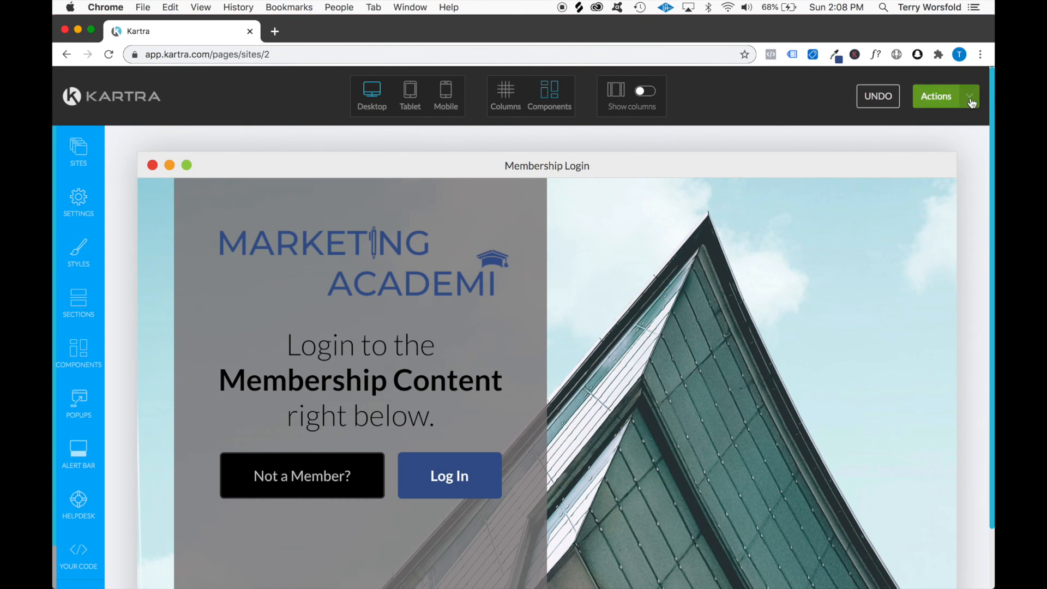
pyautogui.scroll(-3, 672, 368)
pyautogui.scroll(3, 671, 368)
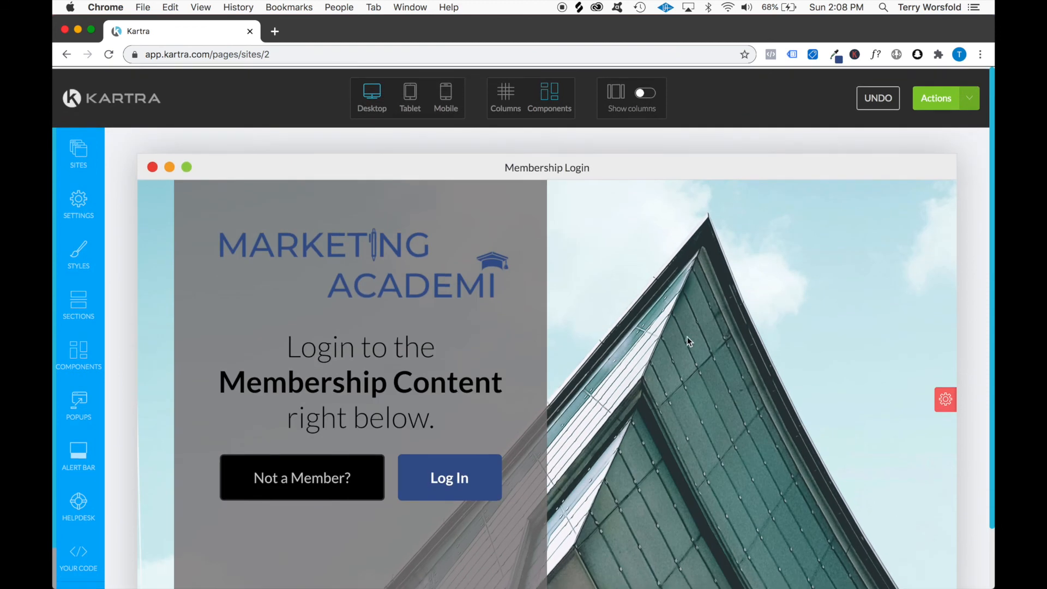